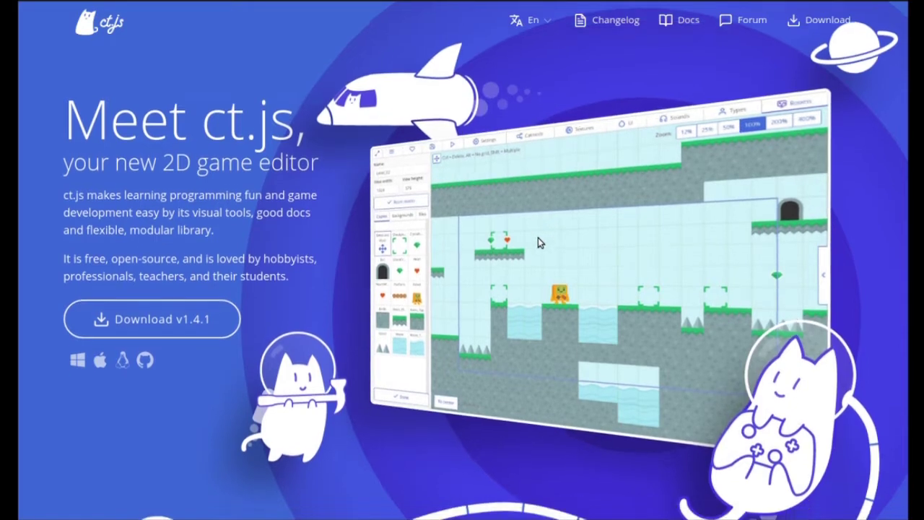
Look through the ct.js homepage, from the introduction and feature descriptions to the example games
scroll(539, 240, down, 1)
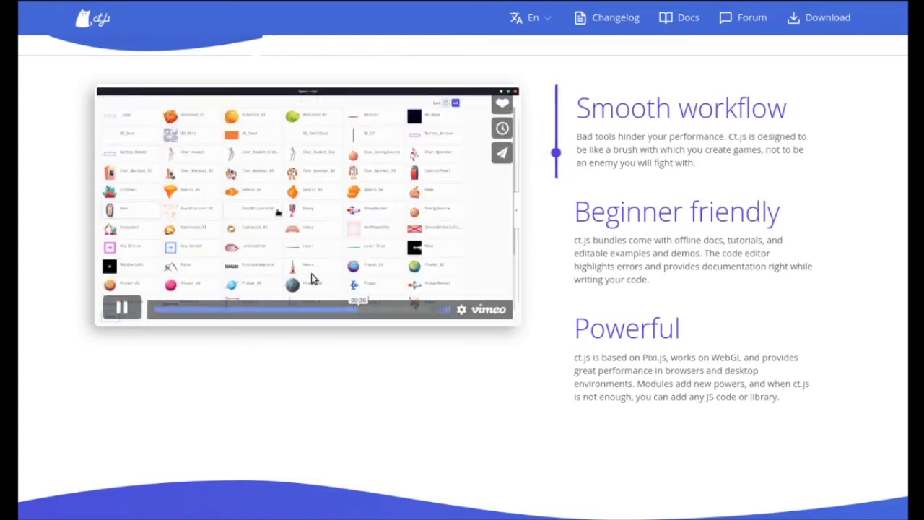
scroll(503, 397, down, 3)
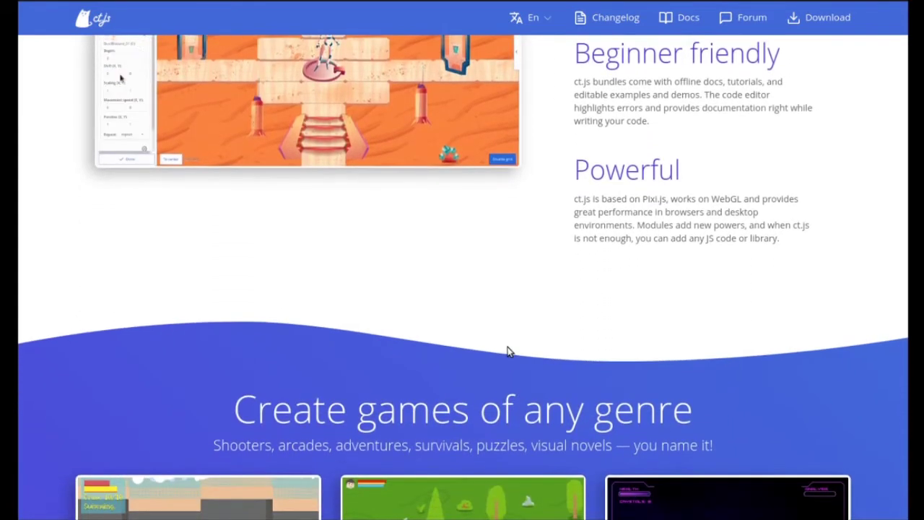
scroll(592, 314, down, 3)
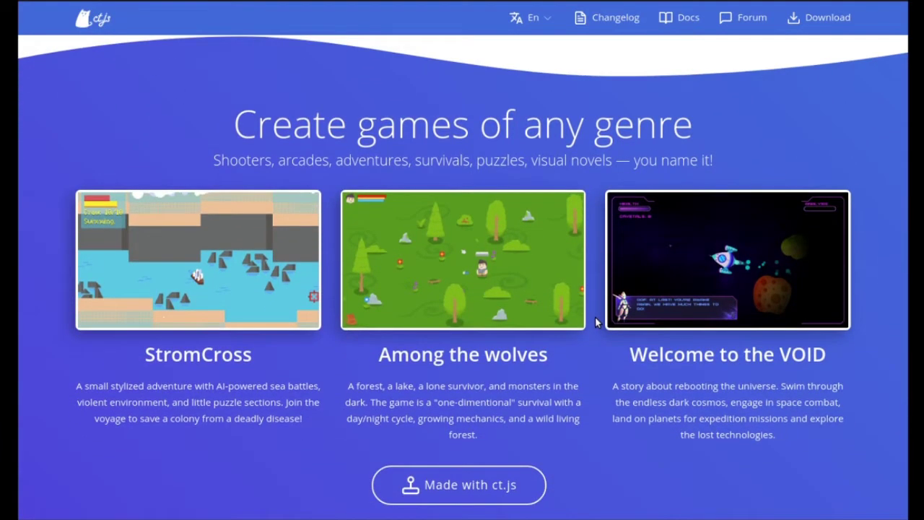
scroll(597, 322, down, 1)
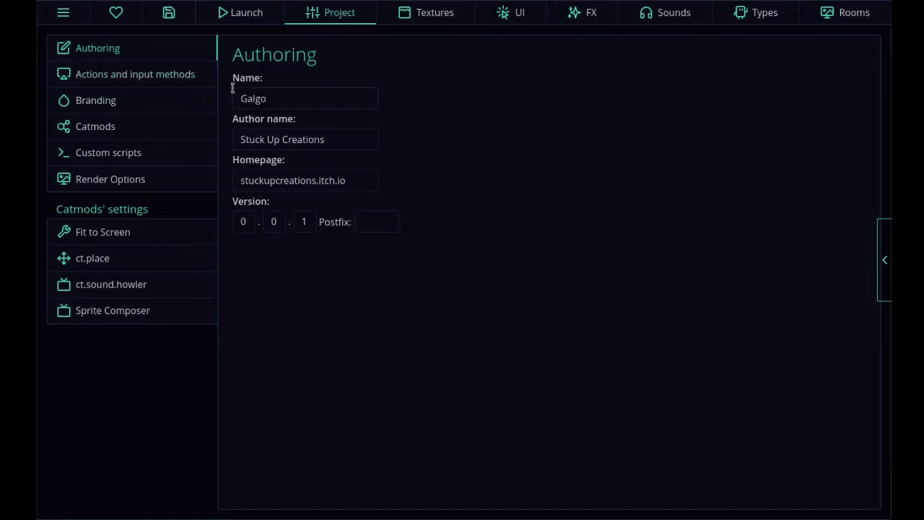
Review the project's branding settings and browse its enabled and available catmods
click(164, 101)
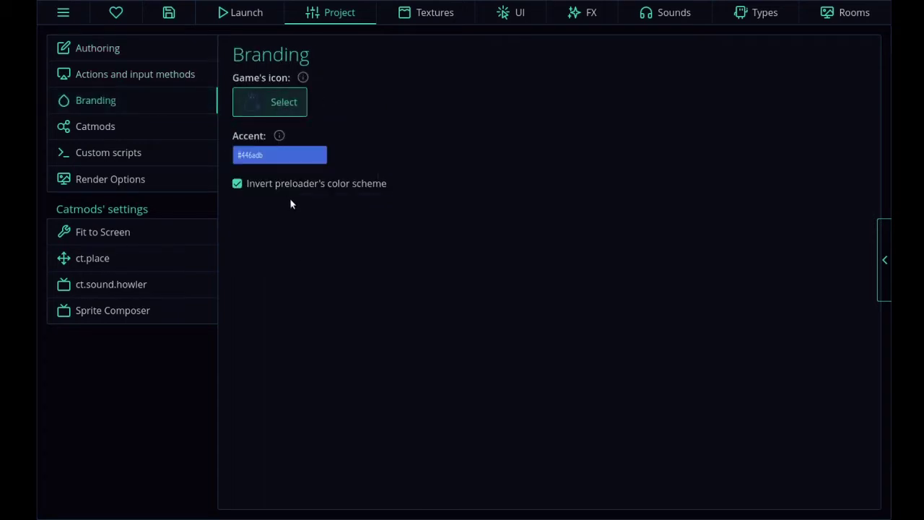
click(99, 128)
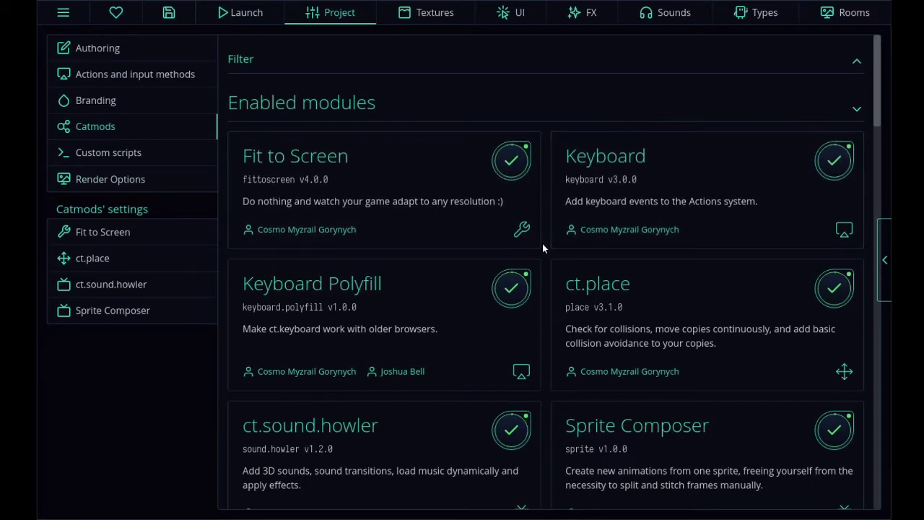
scroll(542, 247, down, 5)
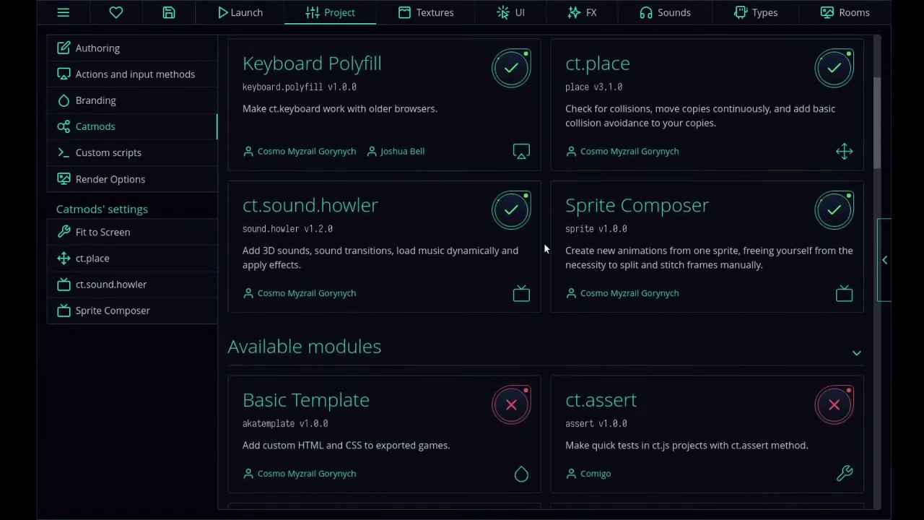
scroll(538, 249, up, 3)
scroll(529, 263, down, 3)
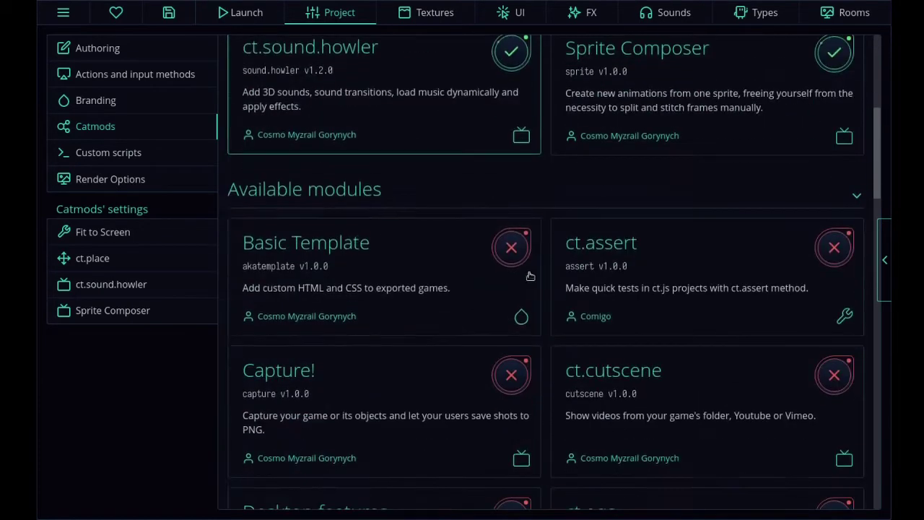
scroll(522, 260, down, 2)
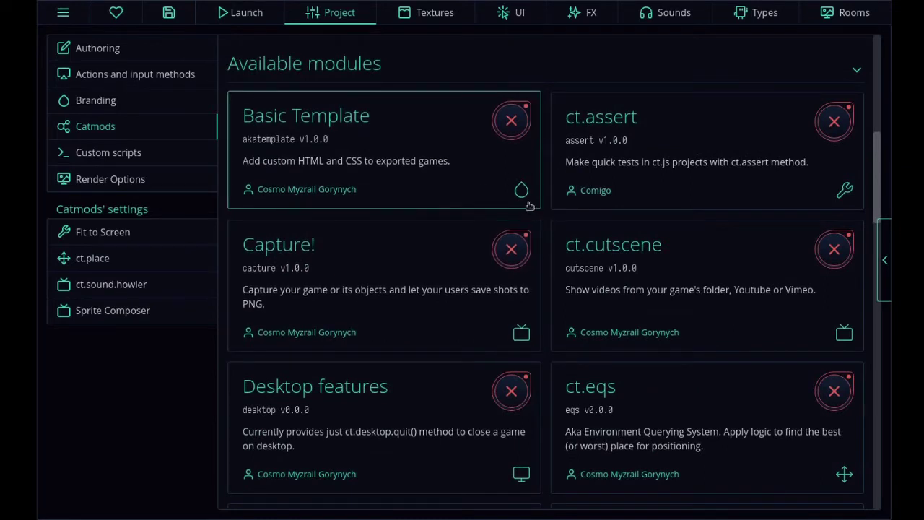
Enable the Basic Template module among the available catmods, and disable it again
scroll(520, 206, up, 1)
click(511, 216)
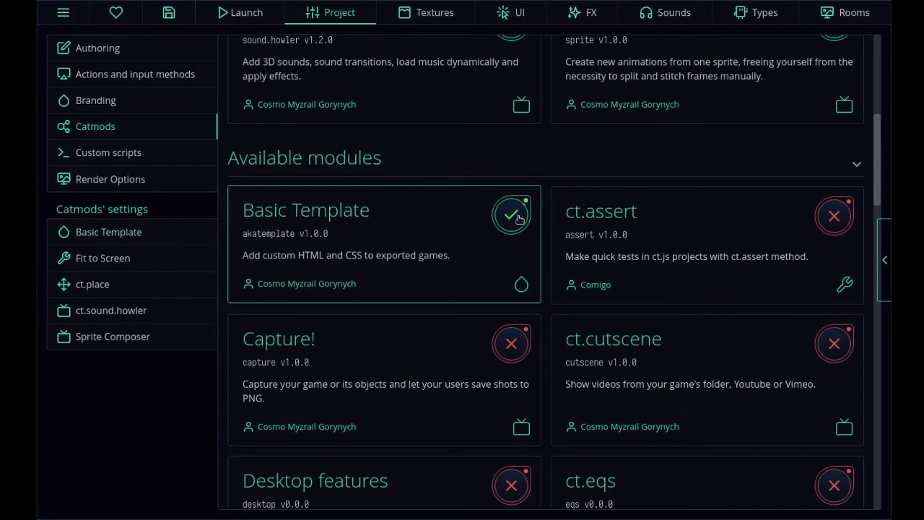
click(488, 236)
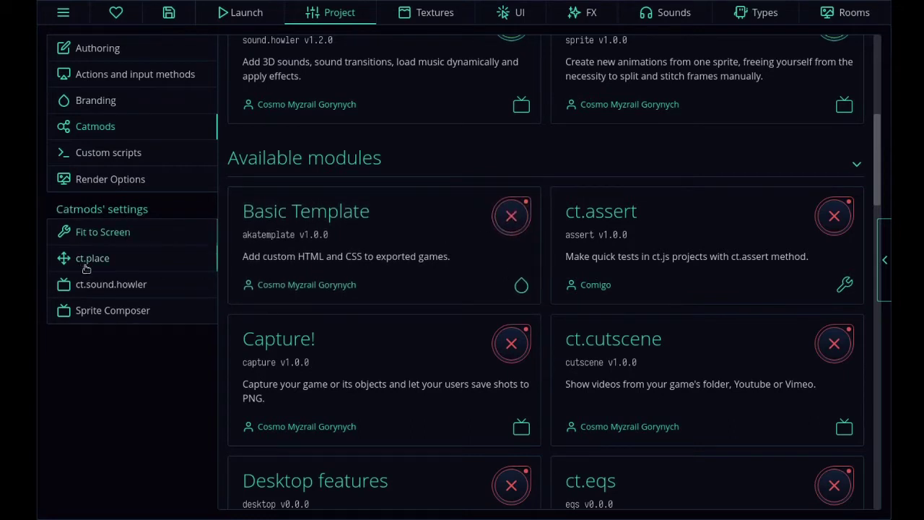
Review the settings of Fit to Screen, ct.place, ct.sound.howler and Sprite Composer, enlarging the sprite definitions box
click(114, 236)
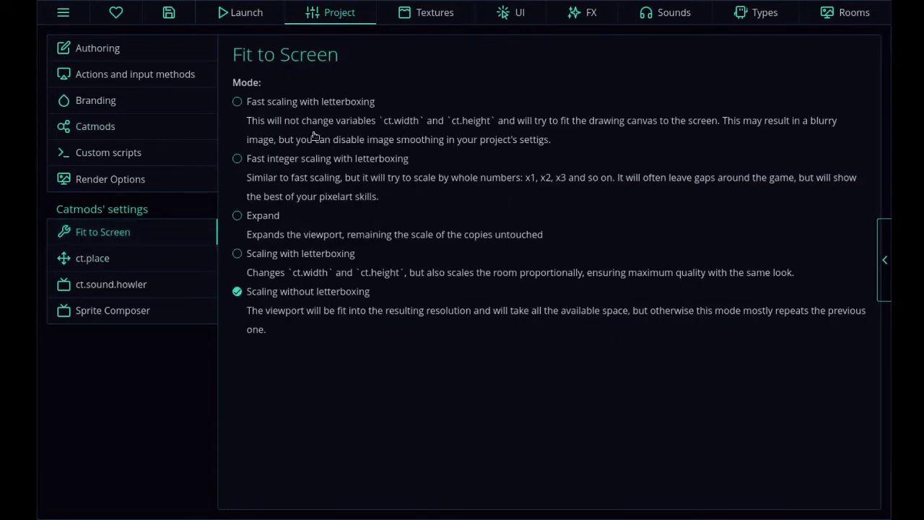
click(99, 260)
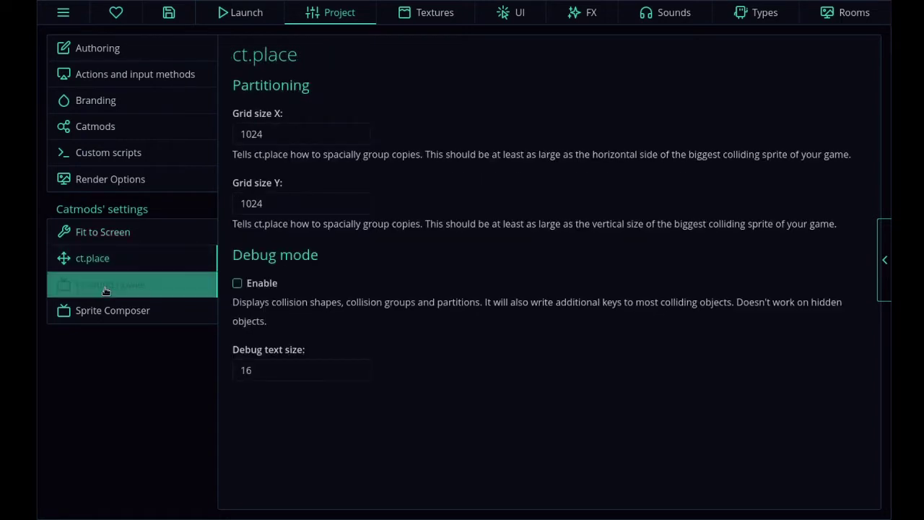
click(107, 289)
click(103, 311)
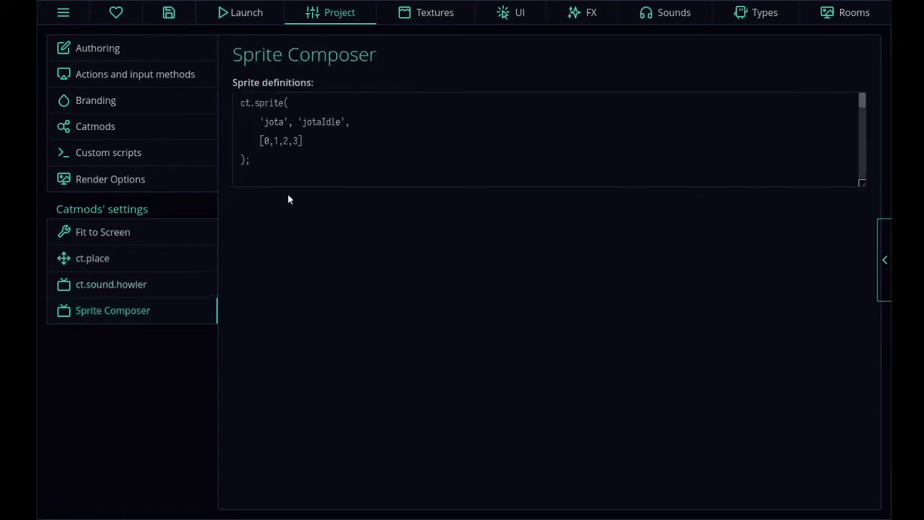
drag(863, 184, 860, 470)
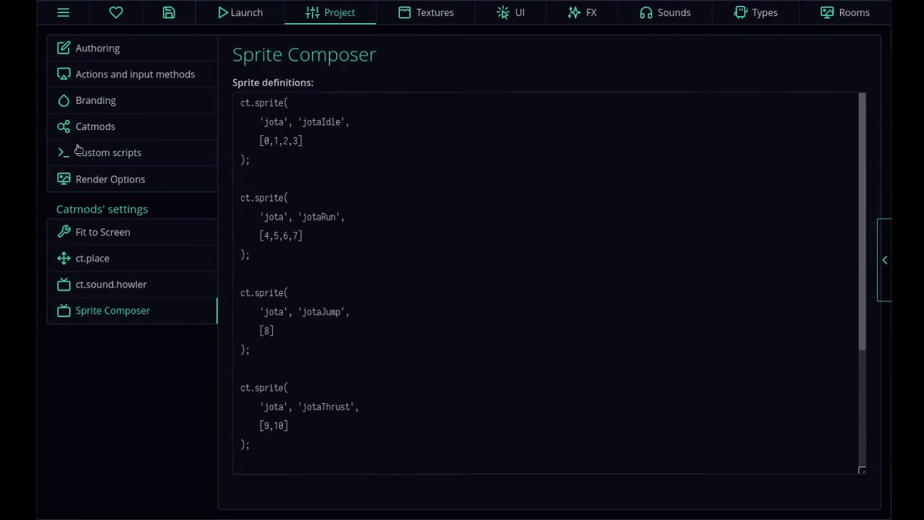
View the finish01 texture's frames and collision shape, and save it to return to the texture list
click(427, 14)
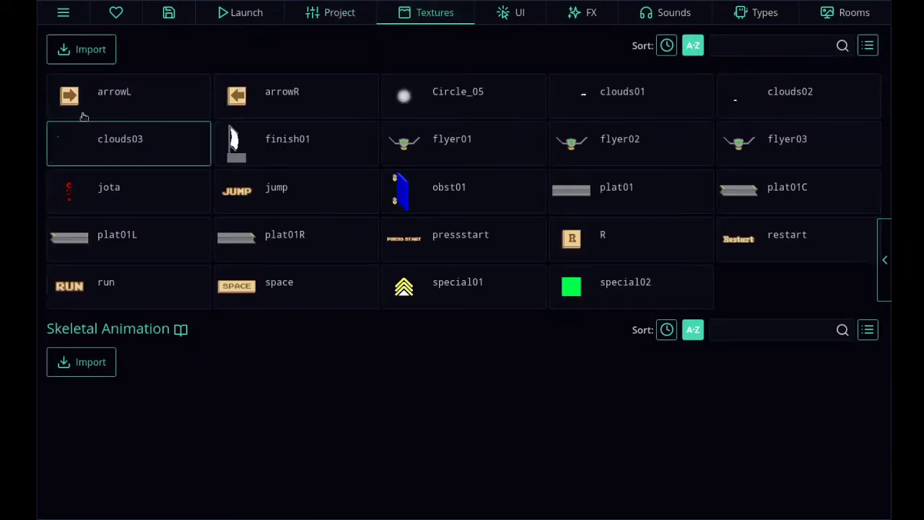
click(334, 147)
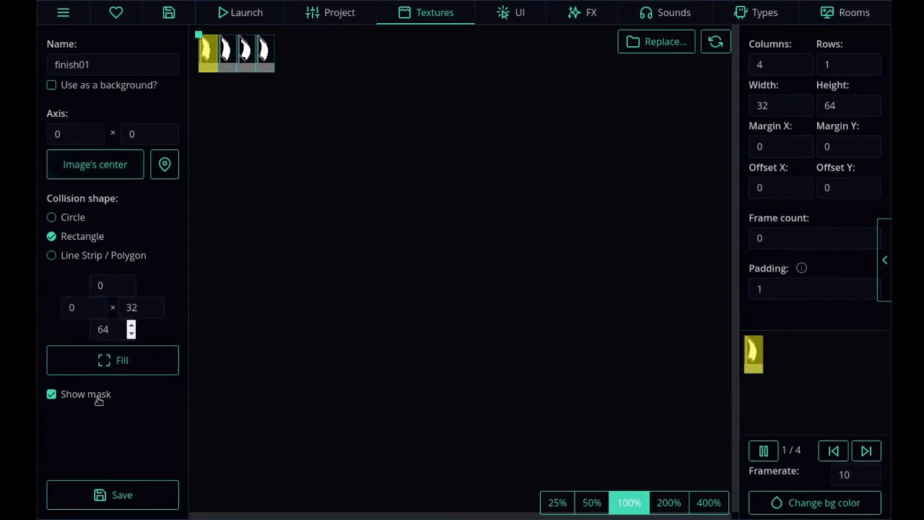
click(115, 499)
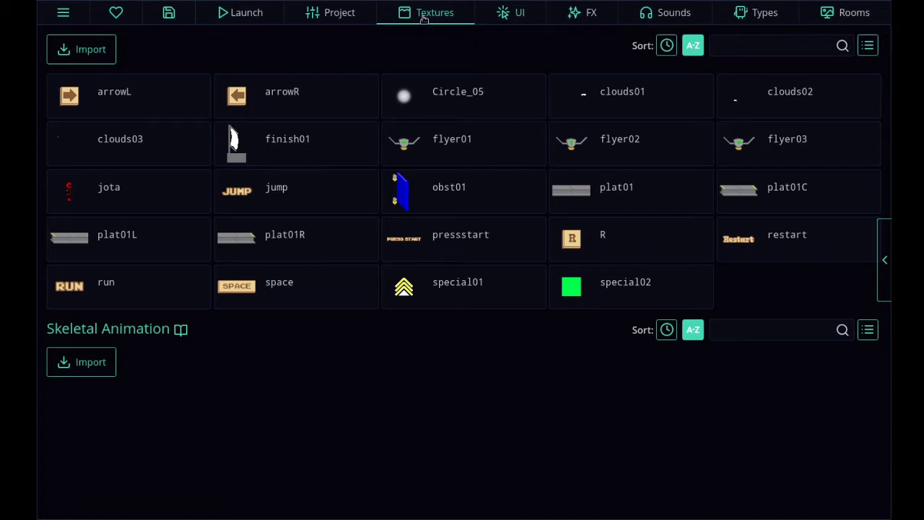
Look over the project's types, and open the jota texture to view its frames and polygon collision shape
click(756, 13)
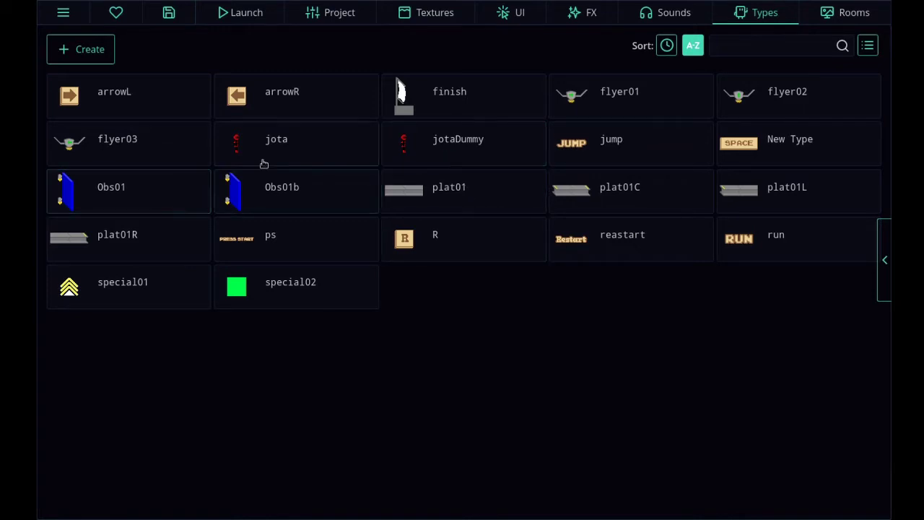
click(411, 15)
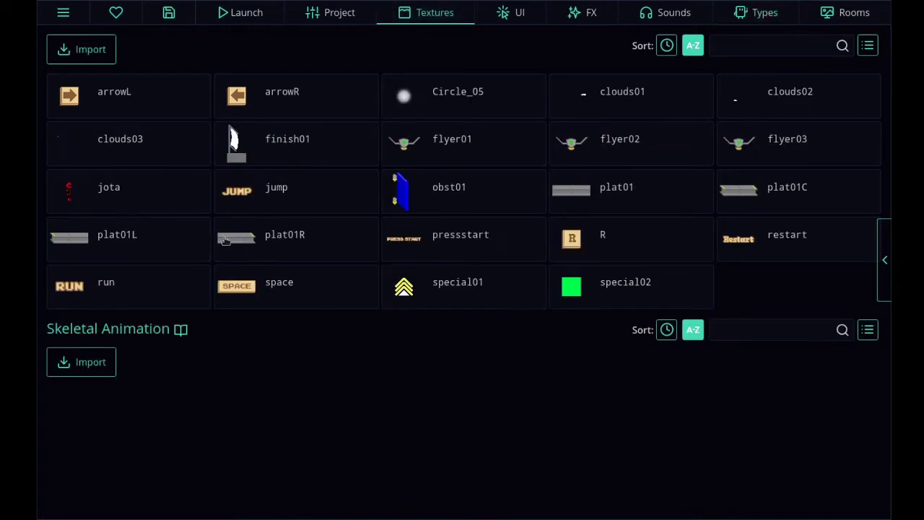
click(114, 193)
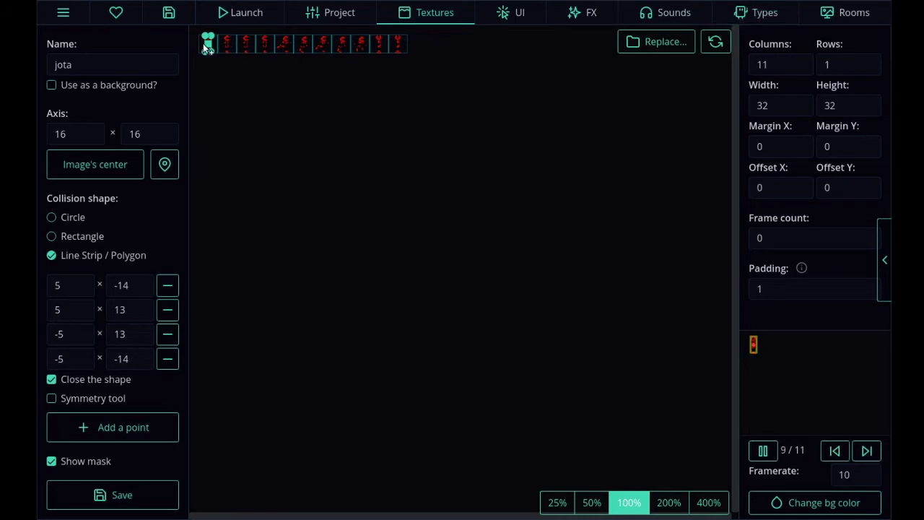
Review the jota type's On Create and On Step code, and return to the types list
click(783, 23)
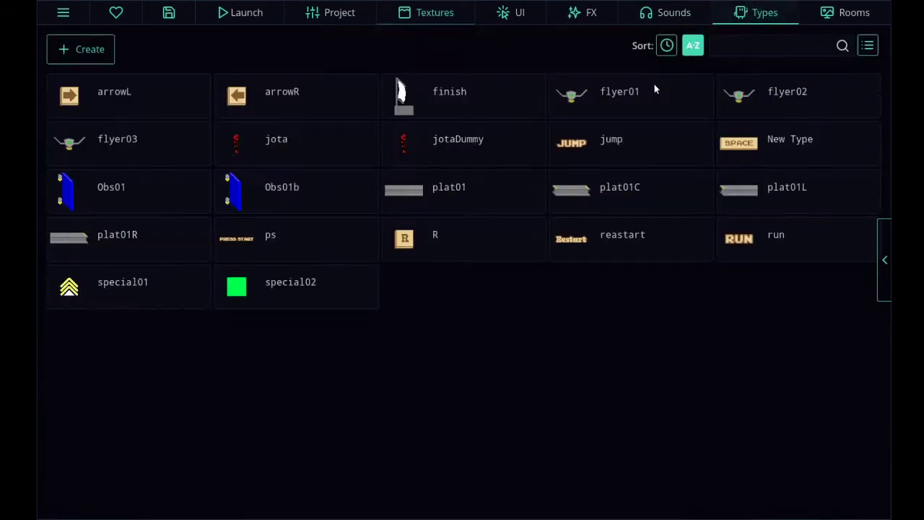
click(293, 149)
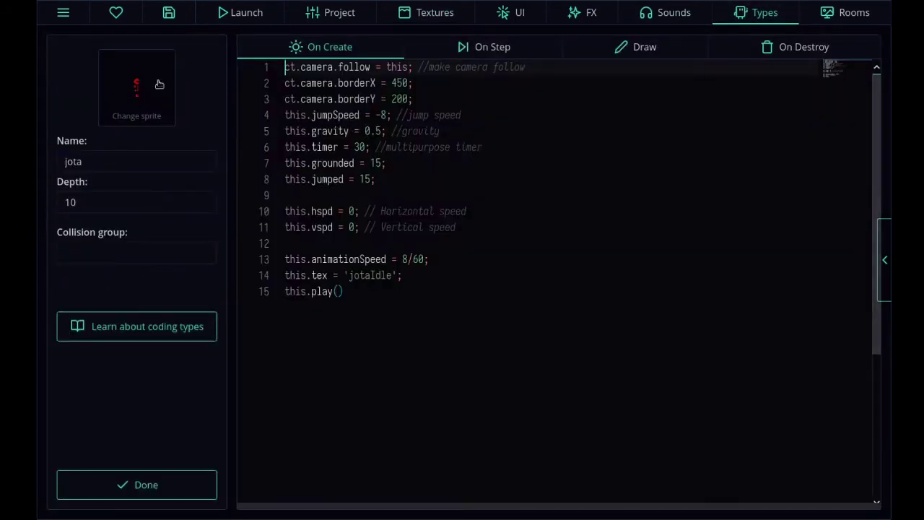
click(491, 50)
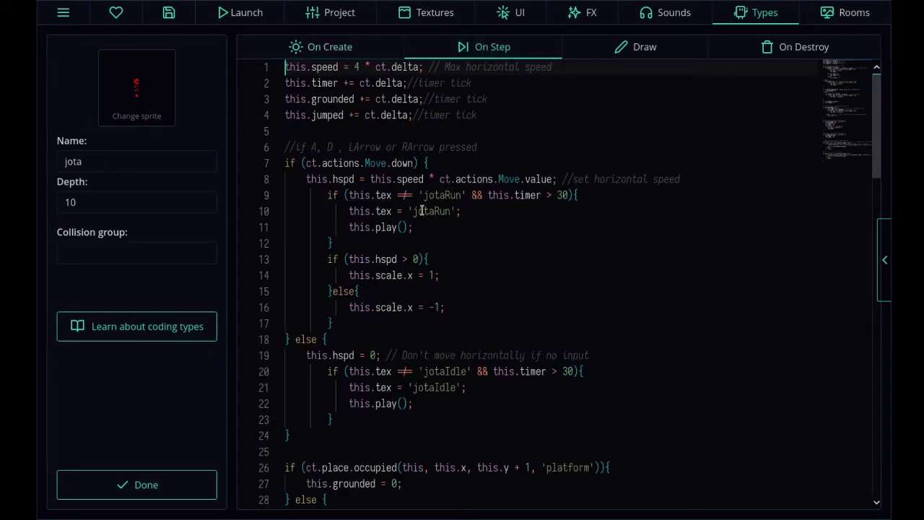
scroll(415, 249, down, 10)
scroll(413, 251, down, 4)
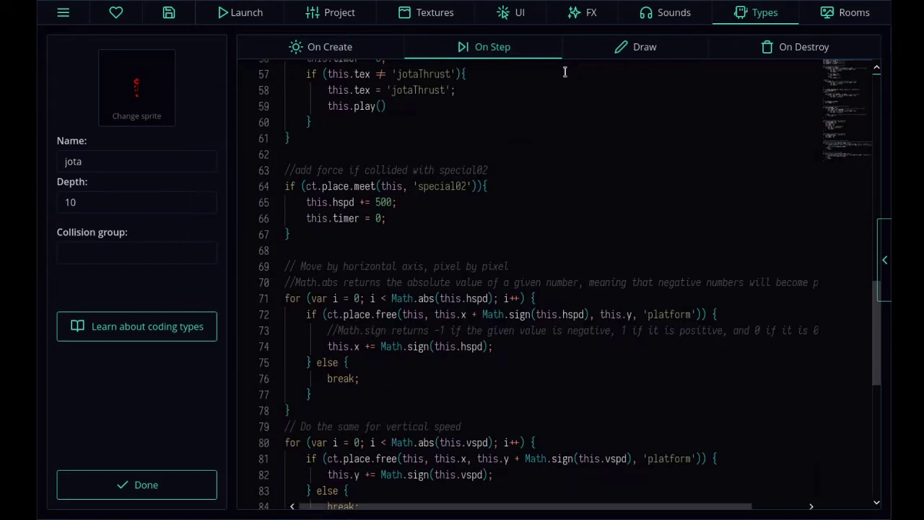
click(138, 484)
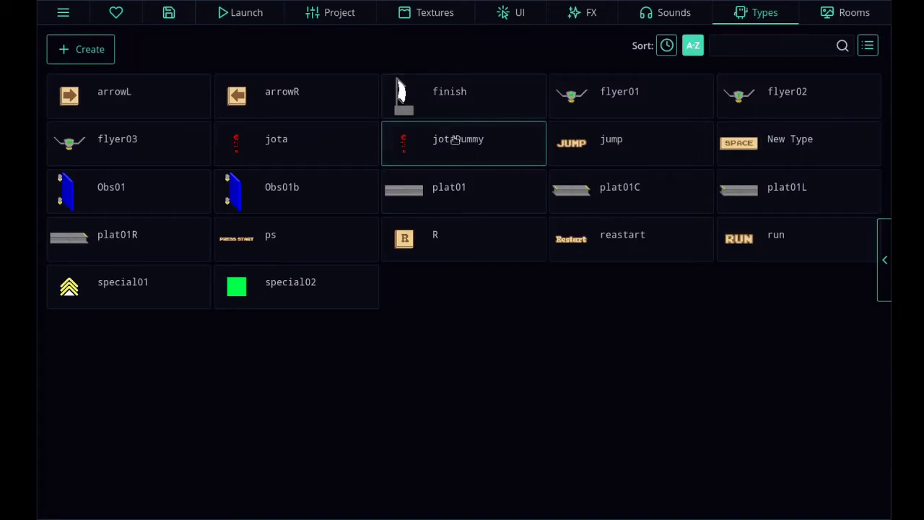
Review the jotaDummy type's On Step and On Create code, and close the type
click(455, 139)
click(491, 47)
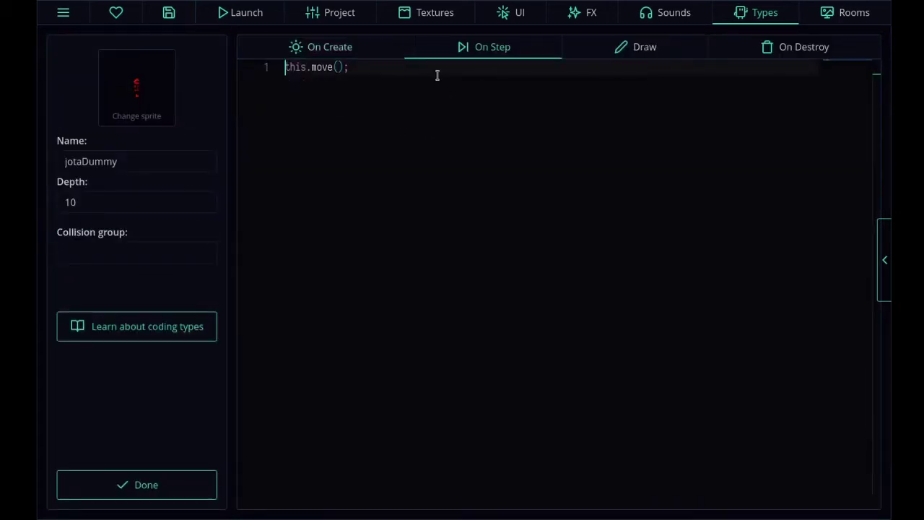
click(346, 46)
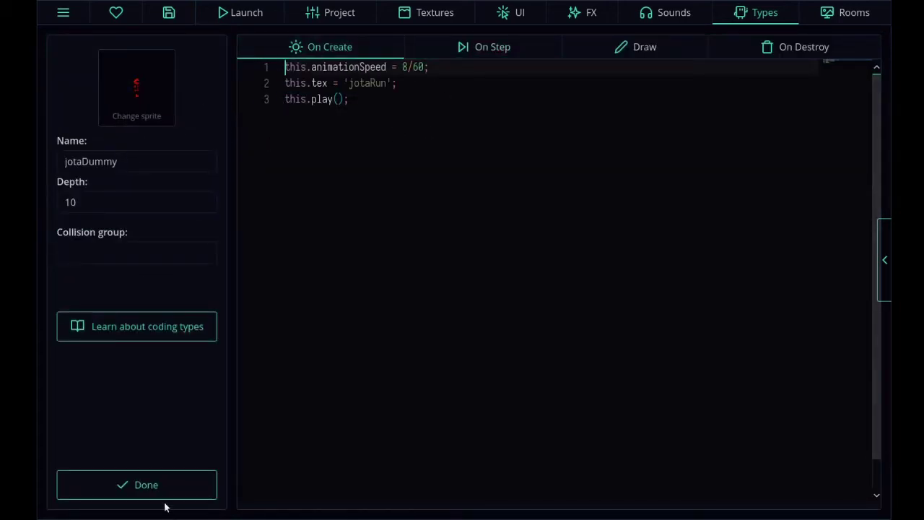
click(164, 497)
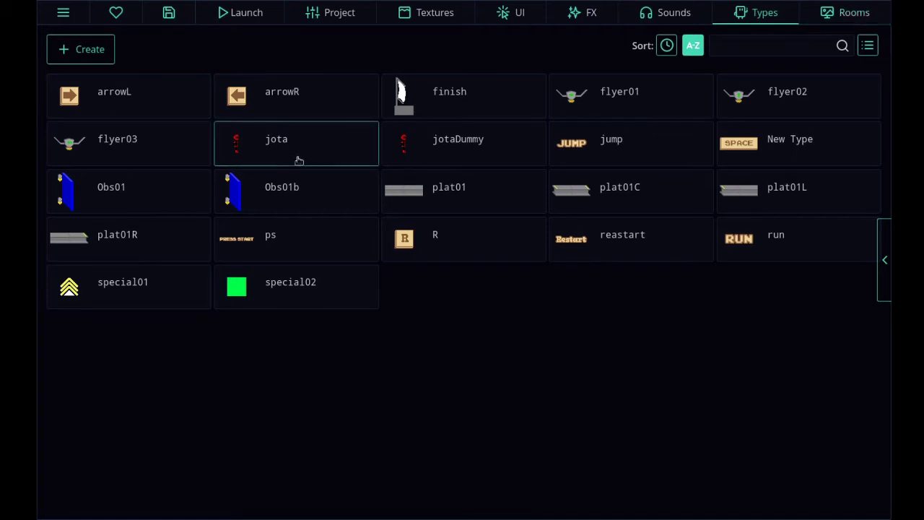
Open the R01 room for editing and look through the types available for placement
click(856, 22)
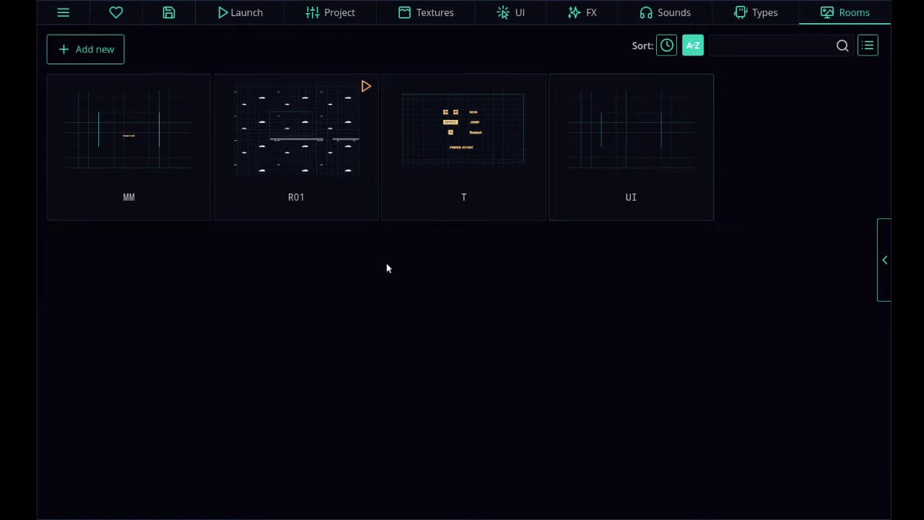
click(292, 115)
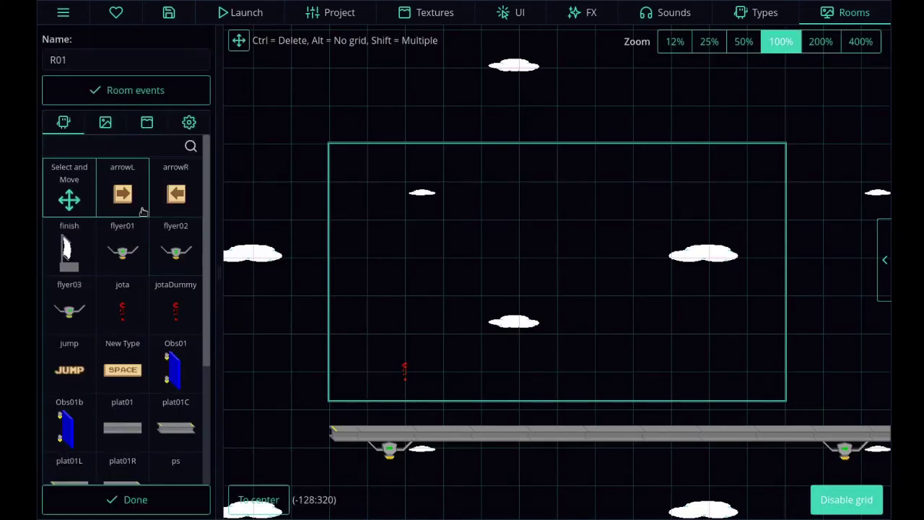
scroll(130, 225, down, 3)
scroll(116, 289, up, 3)
mouse_move(208, 189)
mouse_down()
mouse_move(204, 392)
mouse_move(206, 189)
mouse_up()
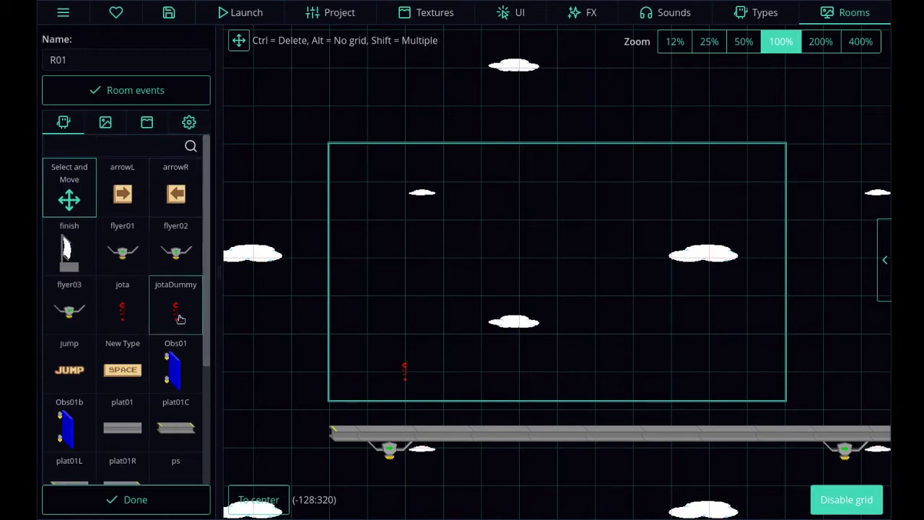
Place a flyer01 copy inside room R01's view frame, and delete that copy
click(129, 247)
click(546, 271)
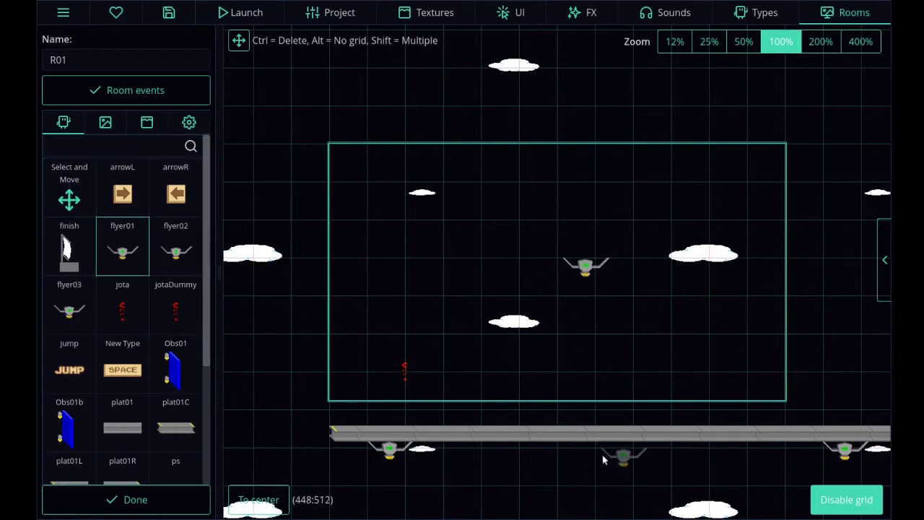
right_click(584, 264)
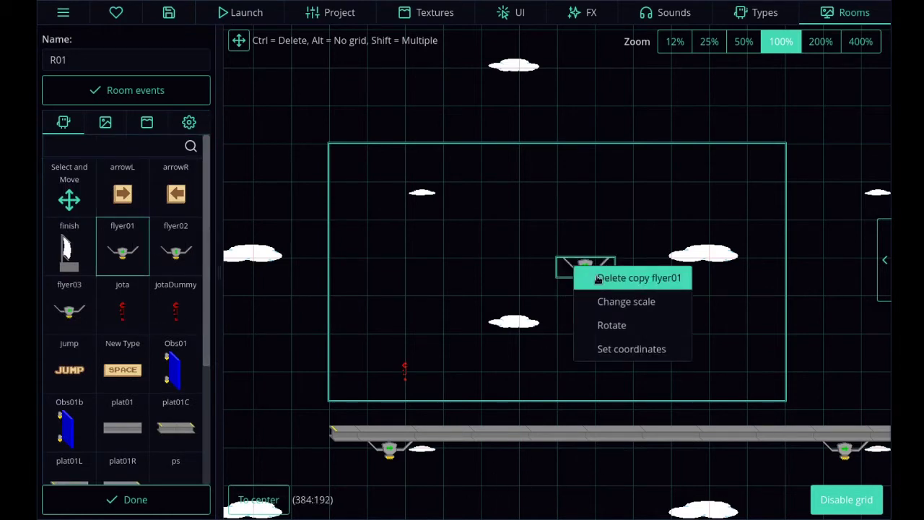
click(598, 277)
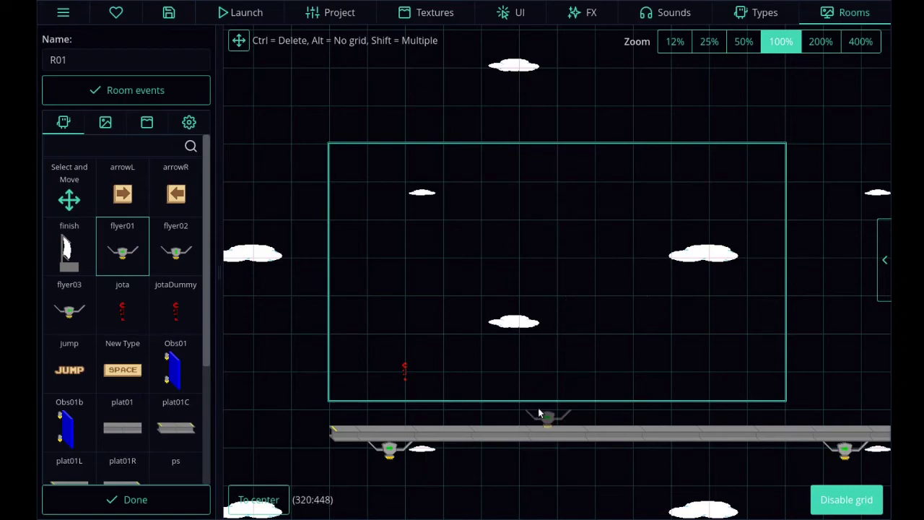
Examine the R01 room's platform layout along the whole level
drag(631, 341, 442, 260)
scroll(571, 321, down, 3)
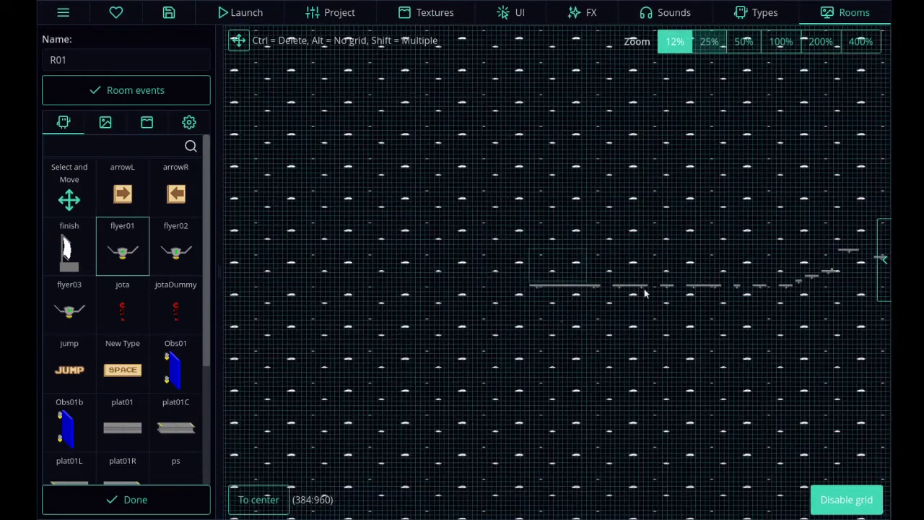
scroll(363, 317, up, 3)
scroll(363, 318, up, 1)
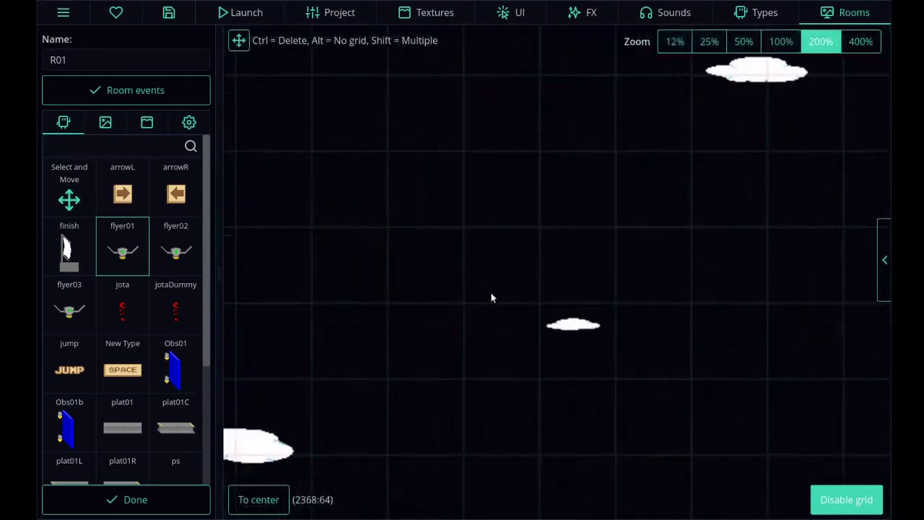
Look over the project's text styles and fonts, and open the particle emitters list
click(435, 12)
click(510, 13)
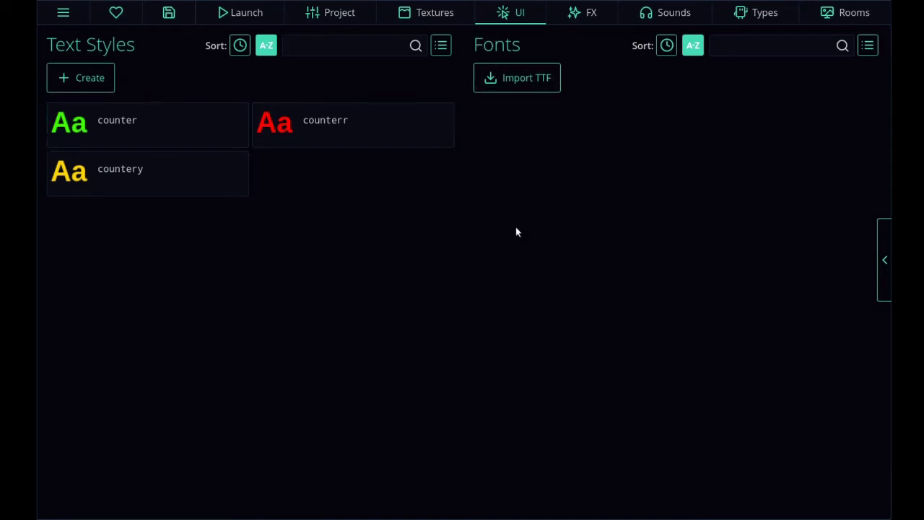
click(586, 20)
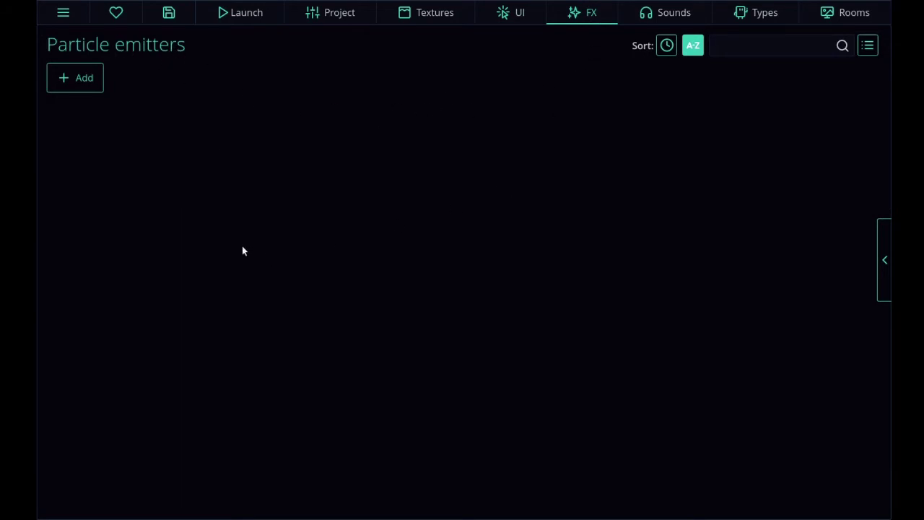
Add a particle emitter tandem and import the default Circle_07 texture for its emitter
click(85, 72)
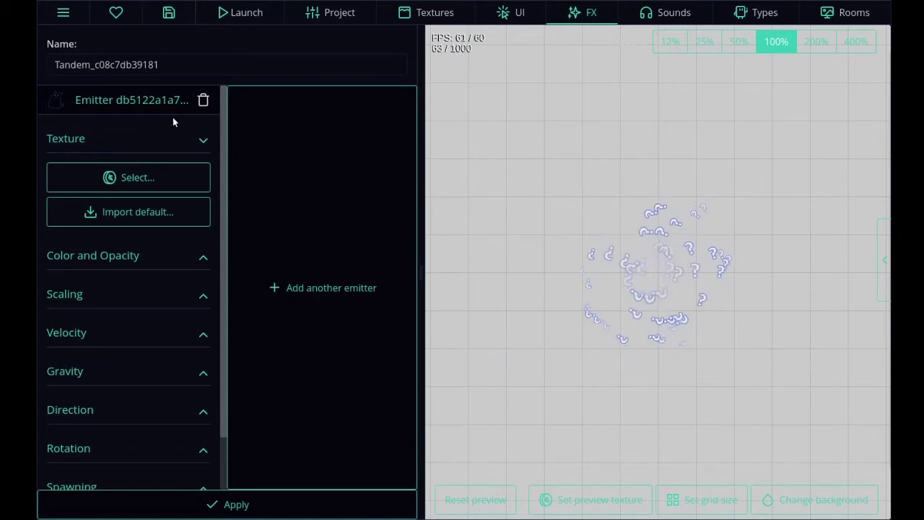
click(205, 138)
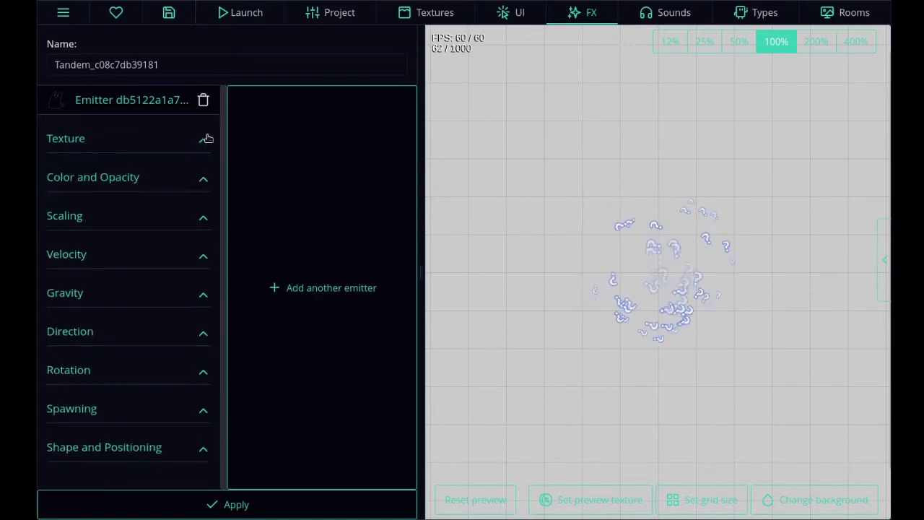
click(207, 139)
click(151, 210)
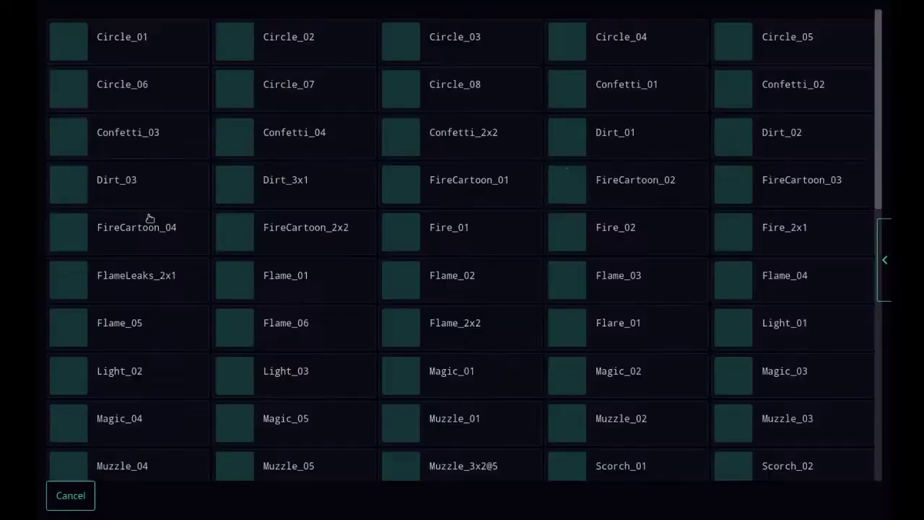
scroll(474, 169, down, 7)
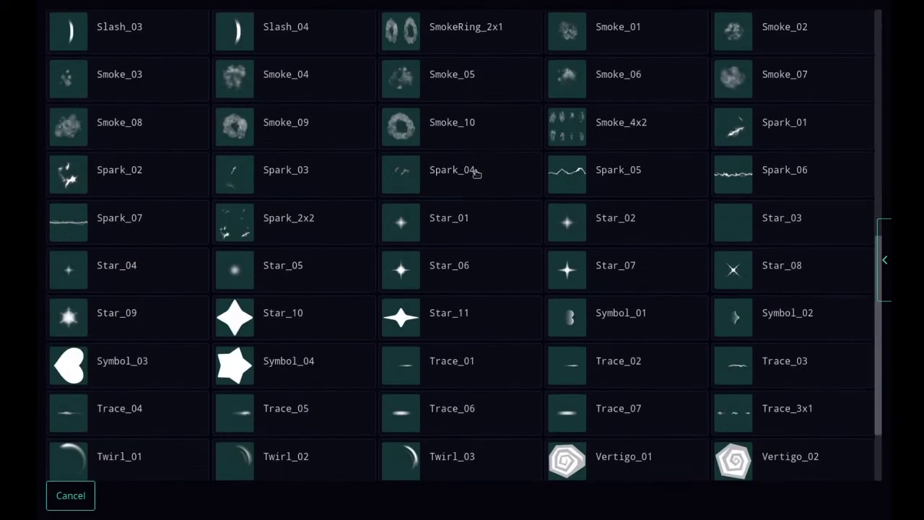
scroll(503, 299, down, 2)
scroll(505, 300, up, 8)
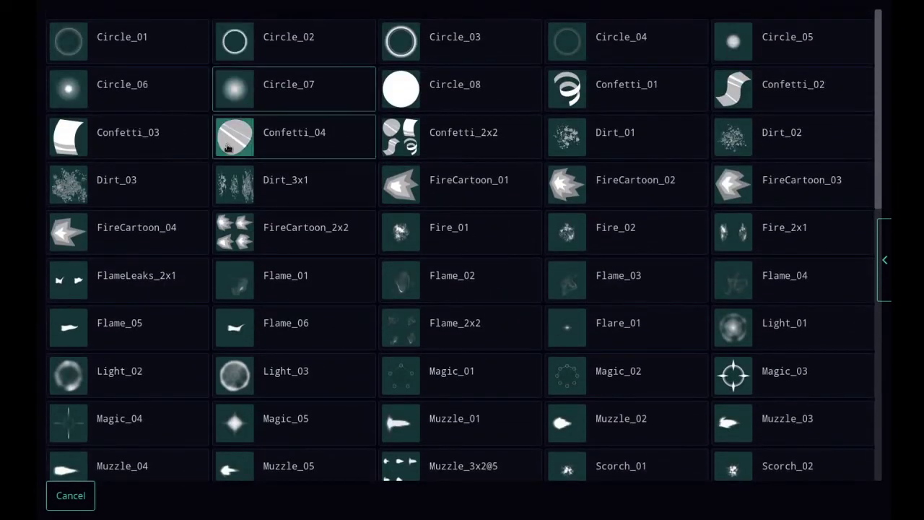
click(230, 90)
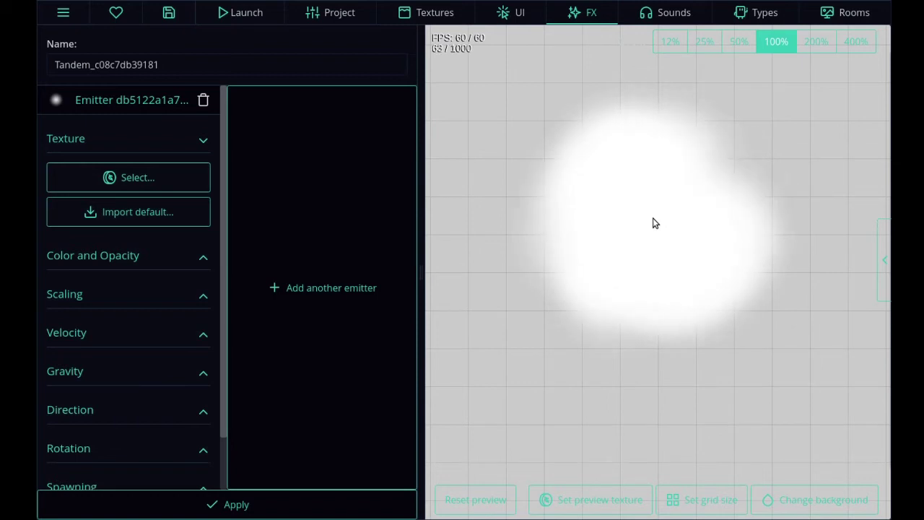
Raise the emitter's velocity at the end of the particle's life to 1425, and apply the emitter tandem
click(203, 333)
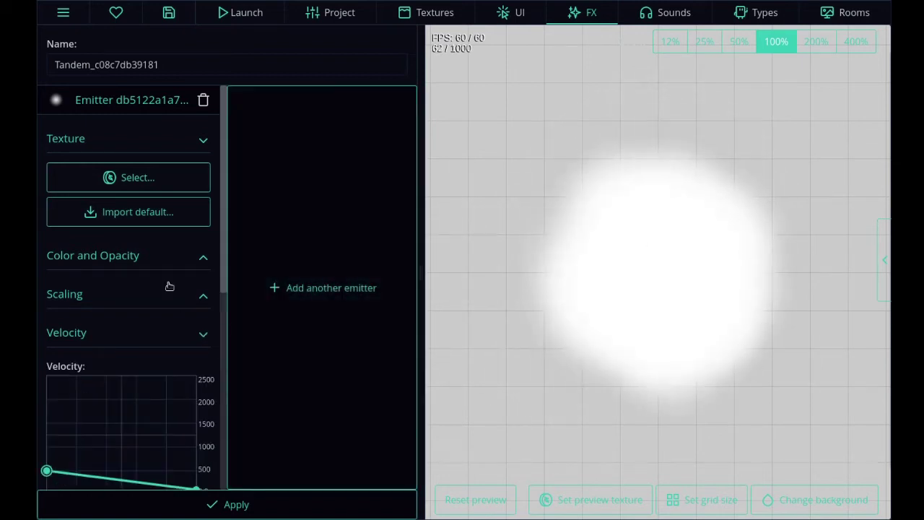
scroll(167, 282, down, 5)
scroll(170, 292, up, 3)
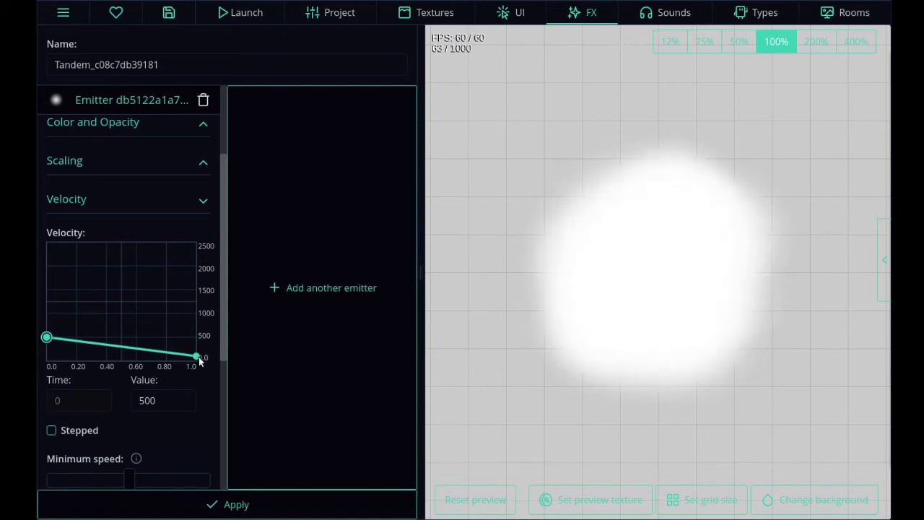
drag(197, 357, 196, 293)
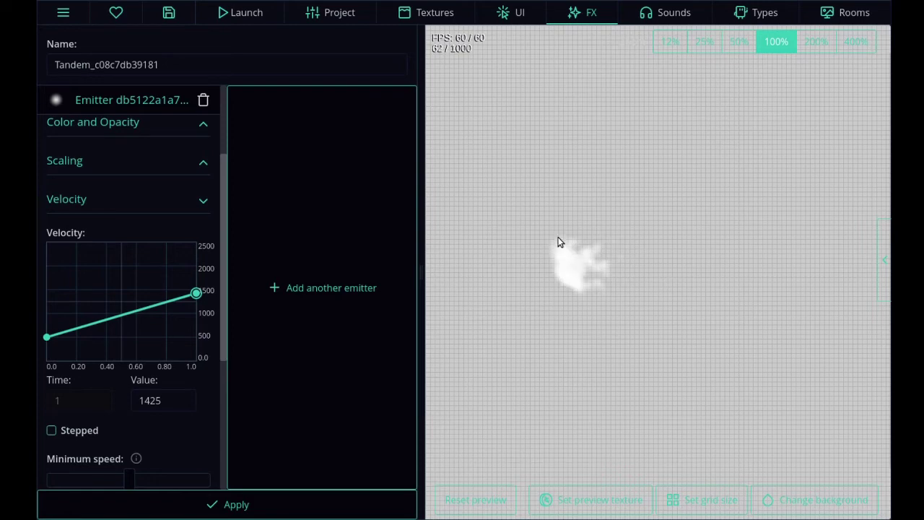
click(273, 501)
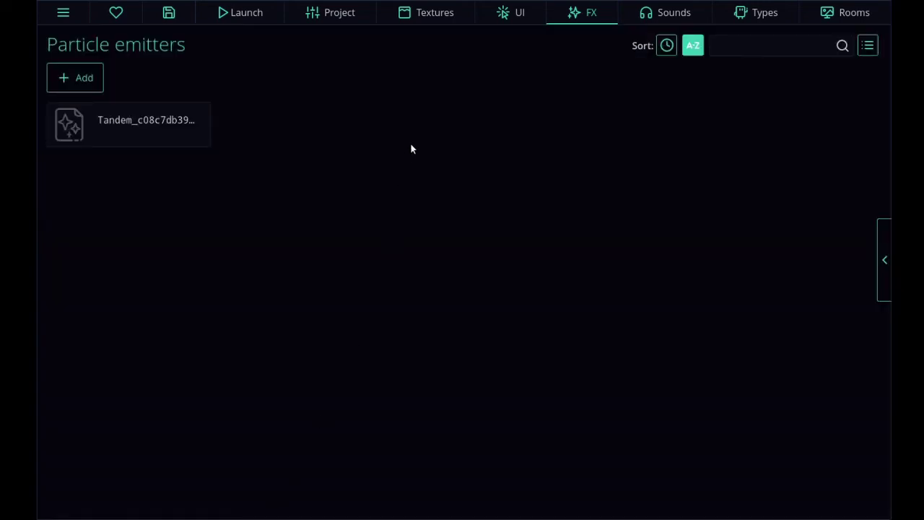
Delete the emitter tandem from the particle emitters list, confirming the removal
right_click(147, 119)
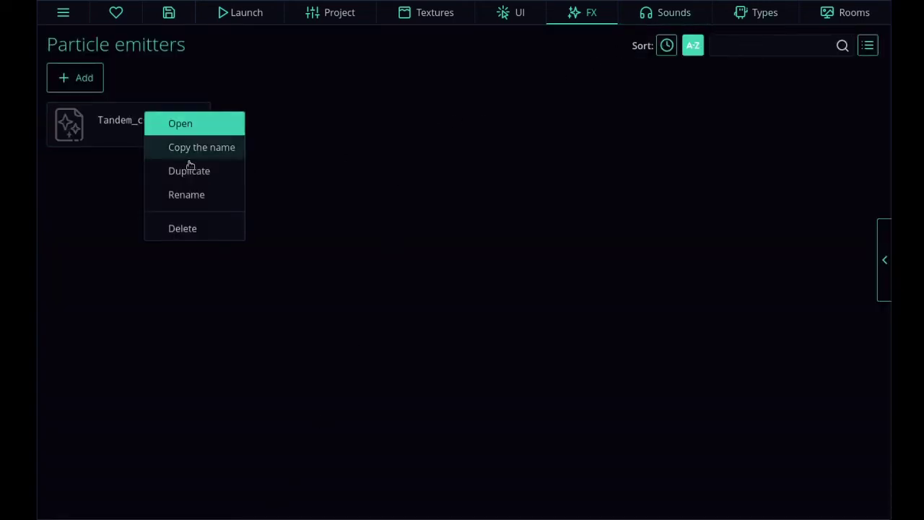
click(189, 228)
click(547, 291)
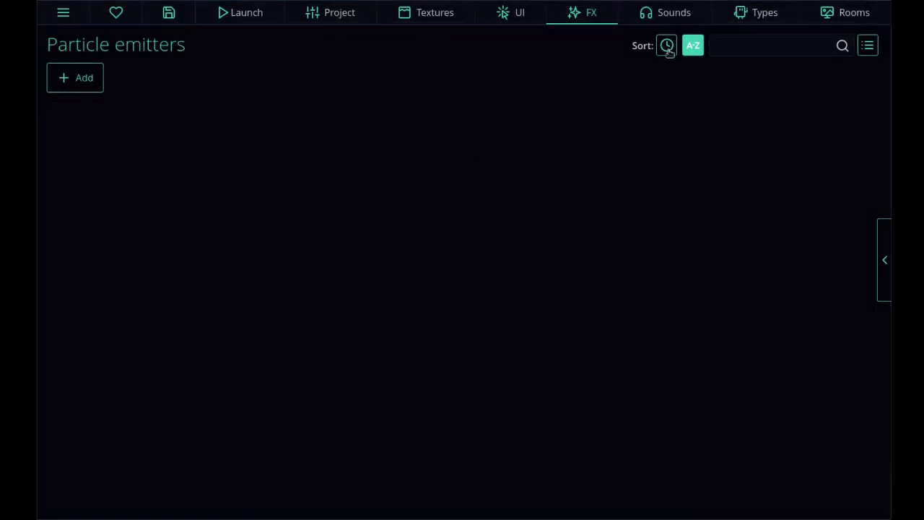
Look through the sounds, types, rooms, effects, UI and textures sections, ending at the project's authoring settings
click(646, 15)
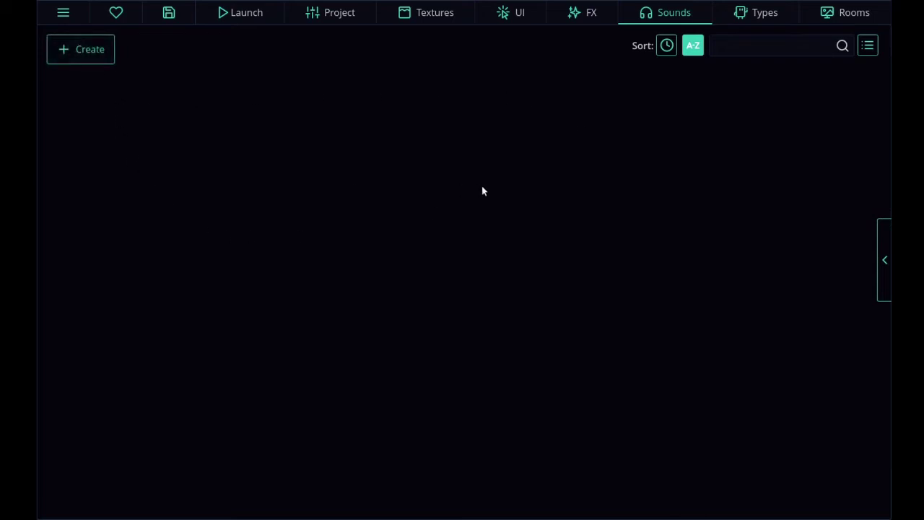
click(788, 20)
click(696, 12)
click(770, 19)
click(846, 12)
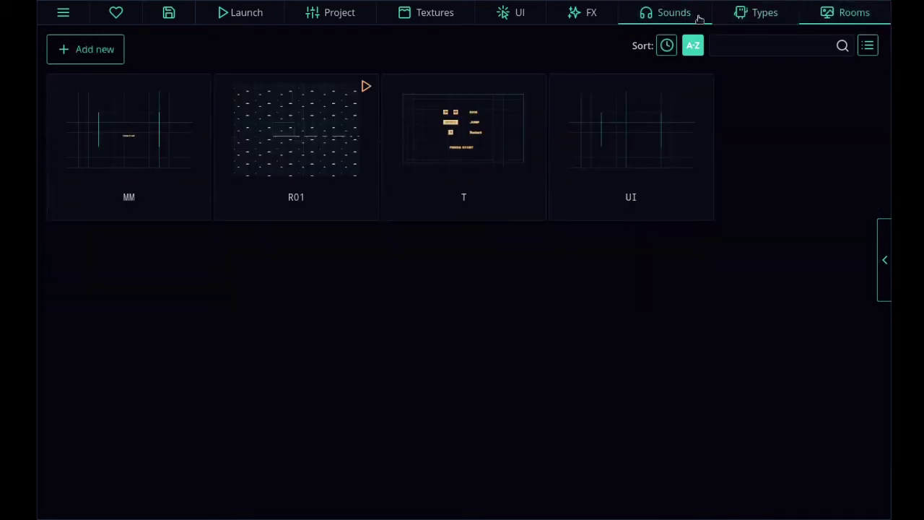
click(698, 16)
click(586, 16)
click(520, 15)
click(430, 14)
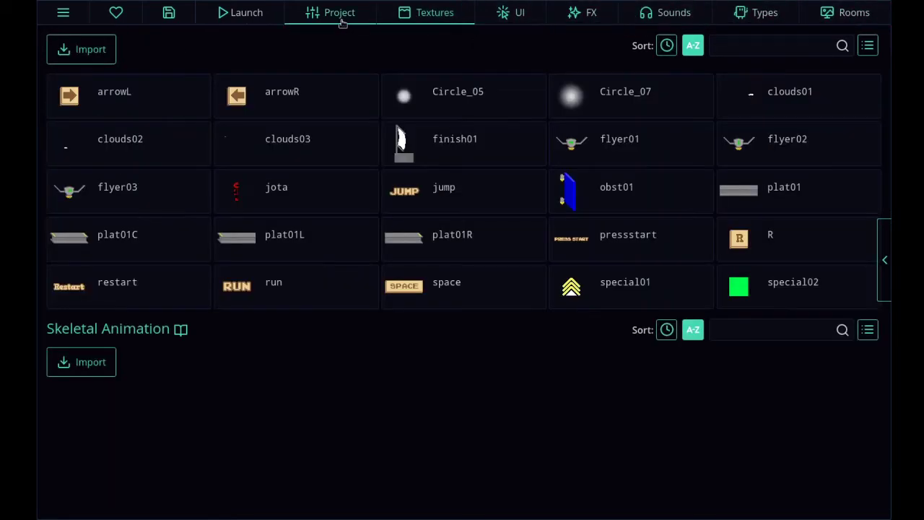
click(338, 18)
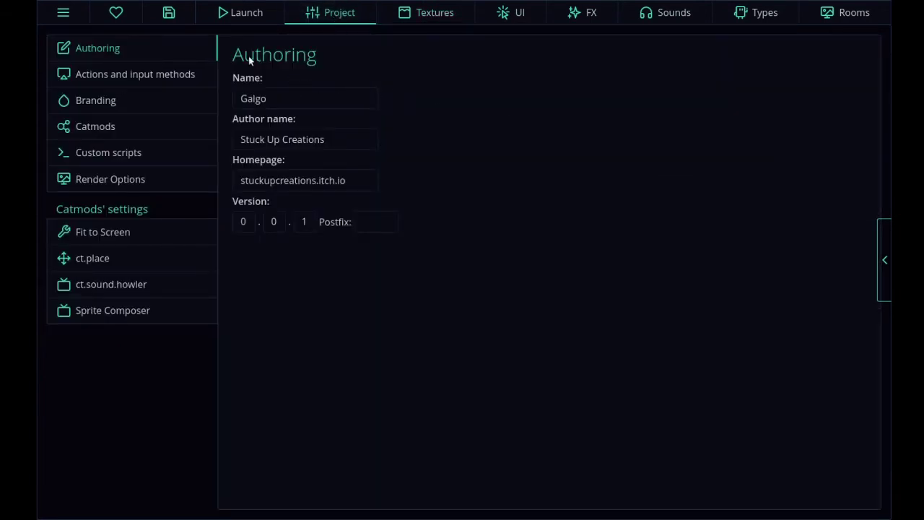
Launch the game for testing, and expand and collapse the page's head element in the debugger
click(242, 12)
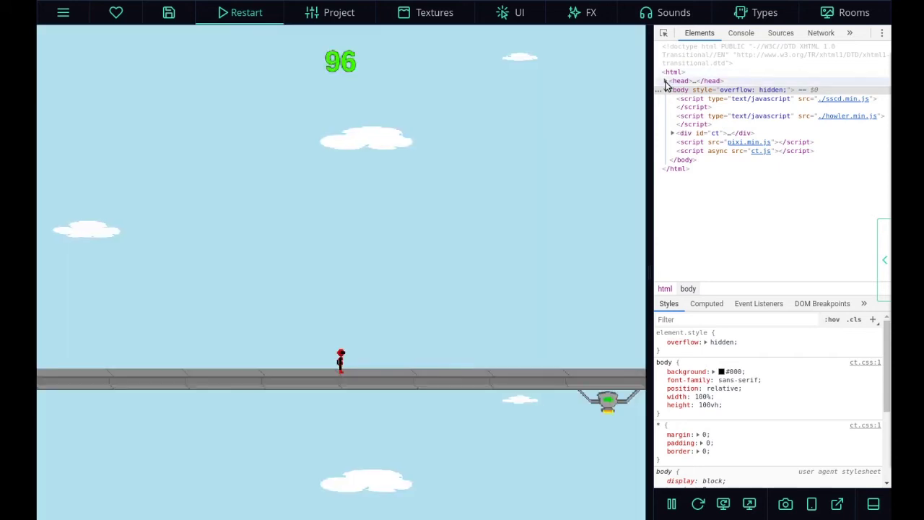
click(666, 81)
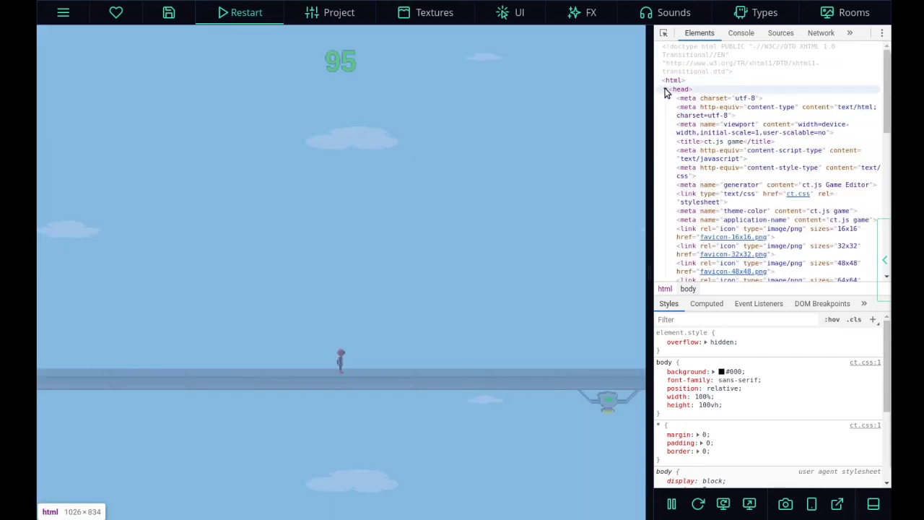
click(666, 90)
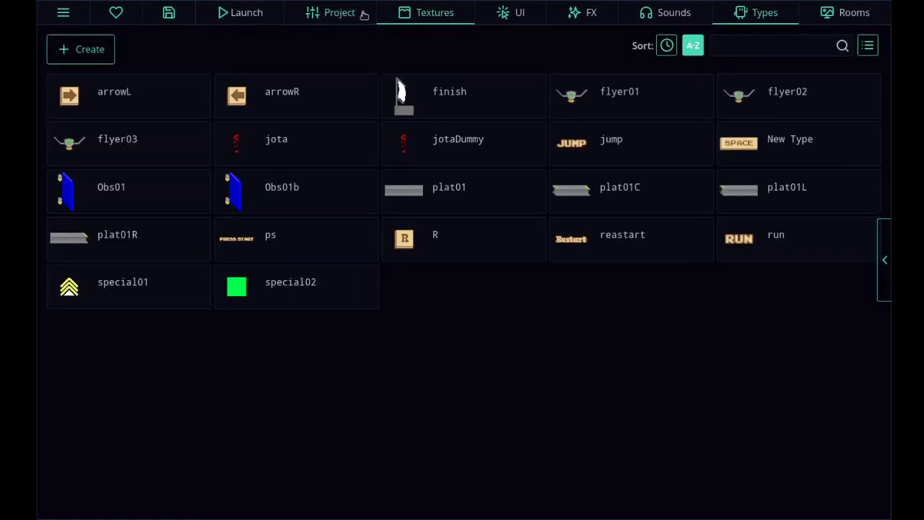
Return to the project settings and view the project's notepad and the global notepad
click(364, 16)
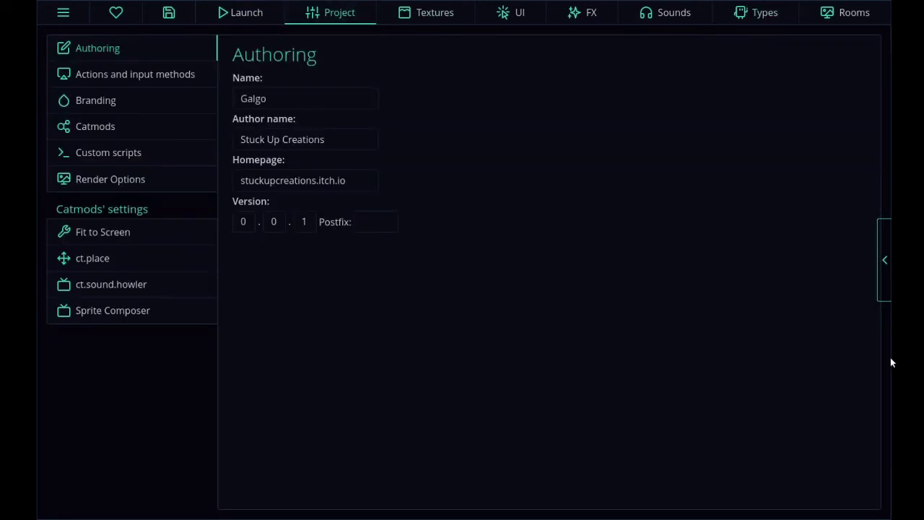
click(887, 281)
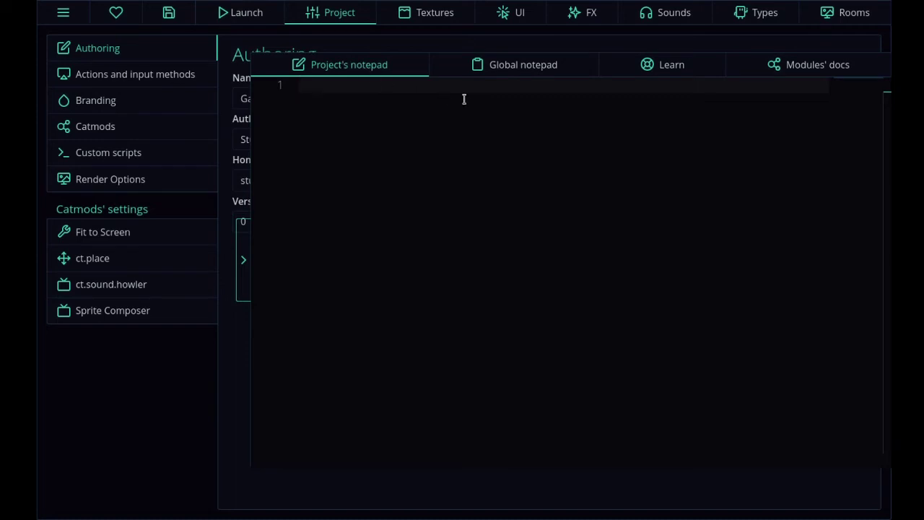
click(491, 66)
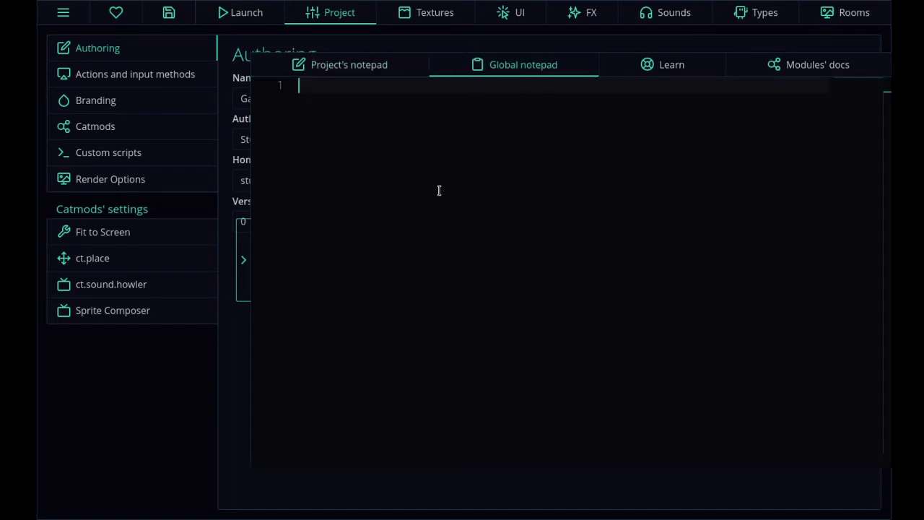
click(243, 260)
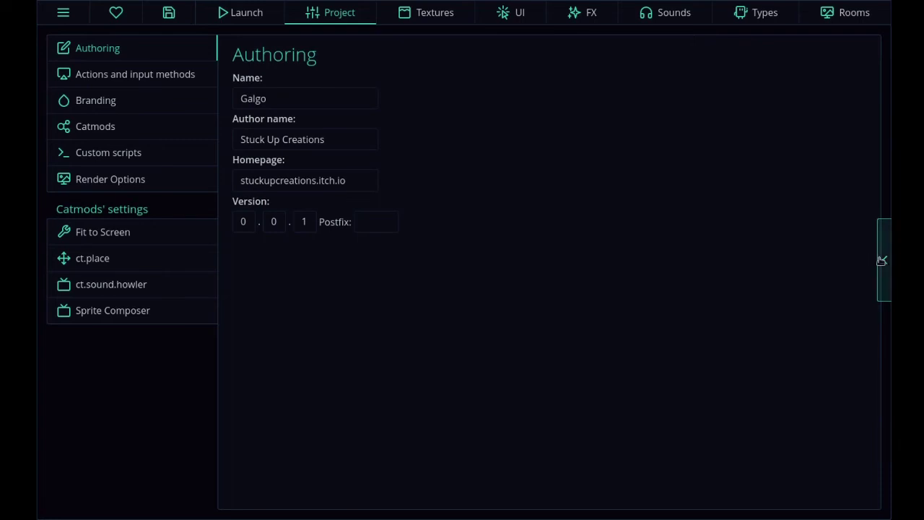
Revisit both notepads and read through the built-in ct.js documentation's home page
click(883, 260)
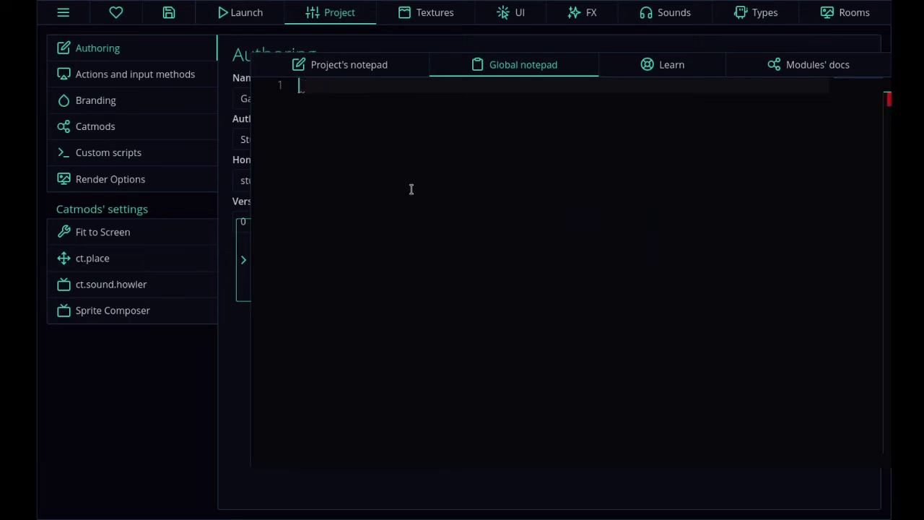
click(359, 75)
click(532, 66)
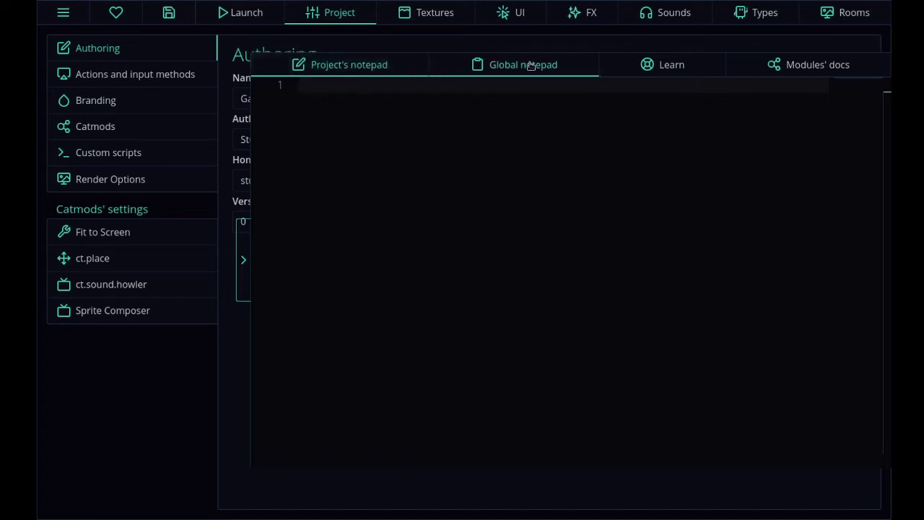
click(654, 68)
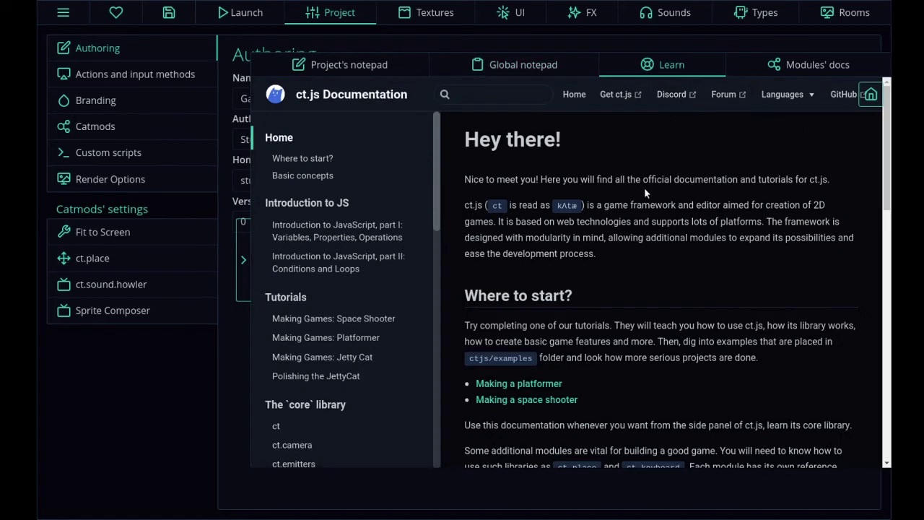
scroll(644, 192, down, 15)
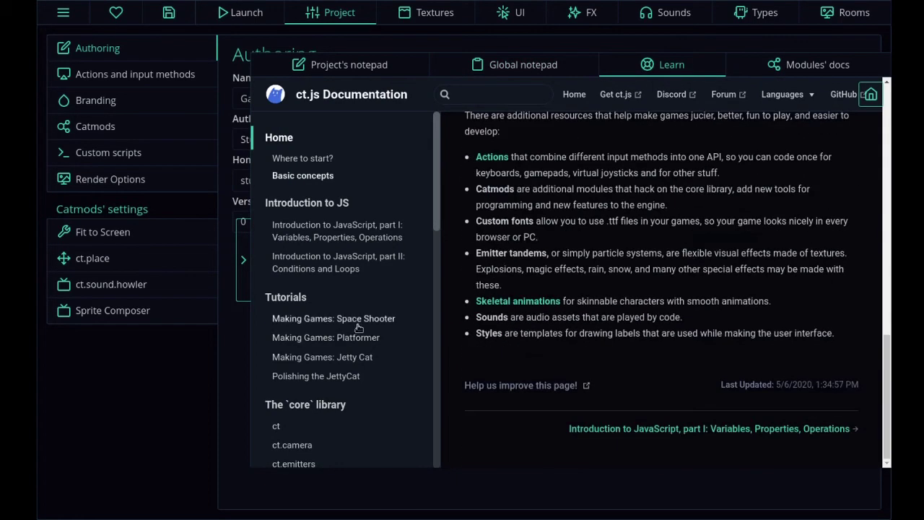
click(245, 261)
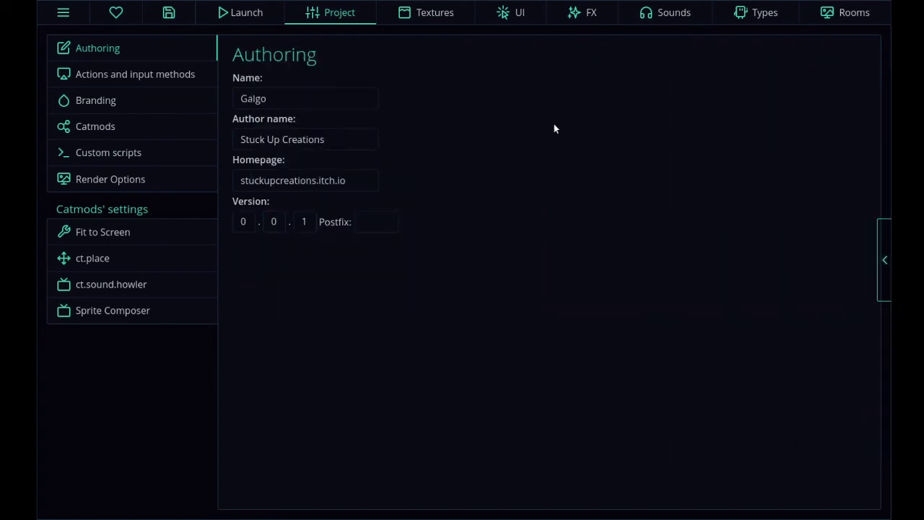
Open the jota type for editing and bring up the built-in documentation over its code
click(846, 12)
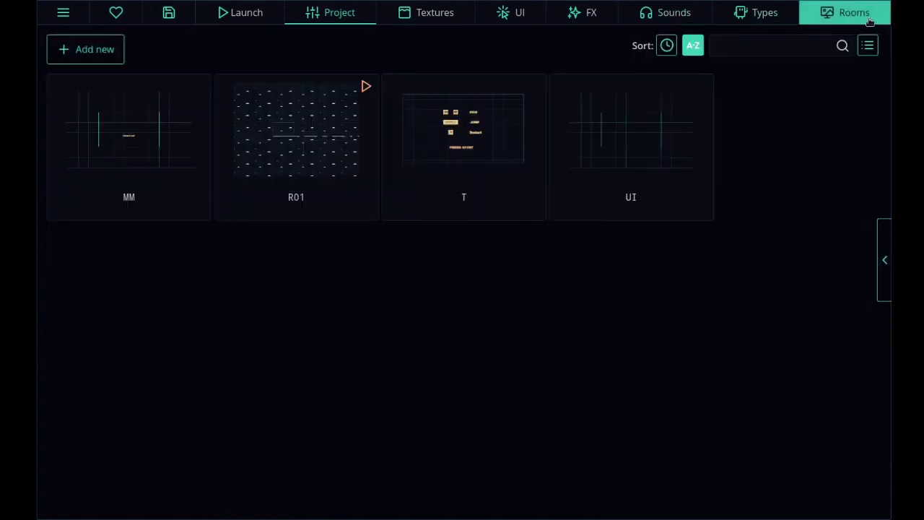
click(758, 13)
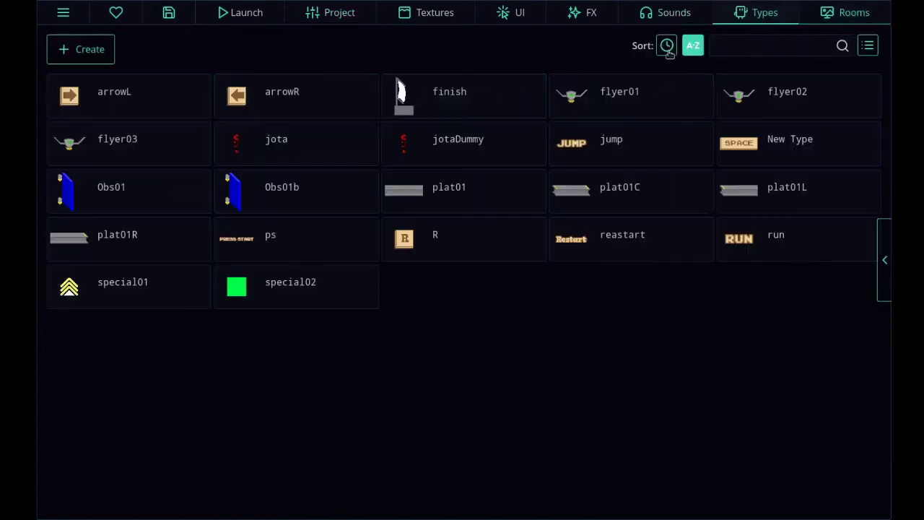
click(237, 166)
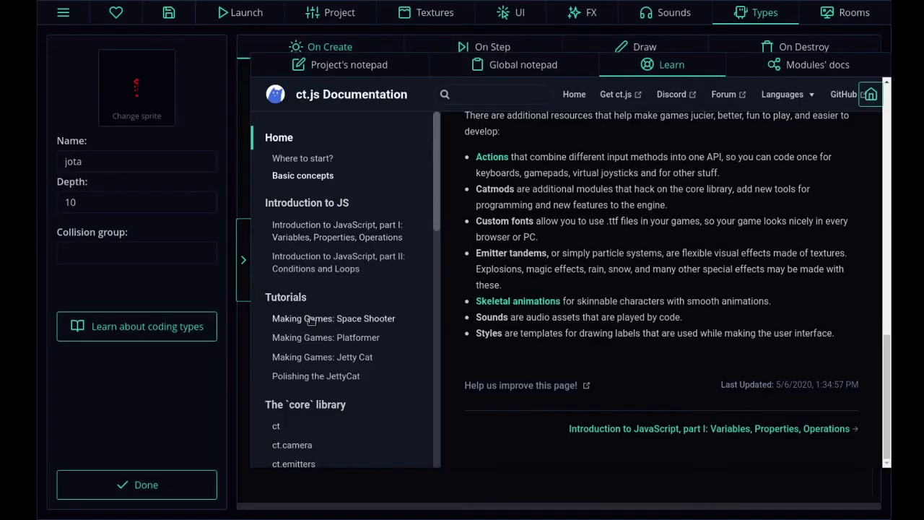
Read the Space Shooter tutorial's section on importing textures, briefly hiding the documentation to see the type's code
click(310, 321)
scroll(649, 358, down, 5)
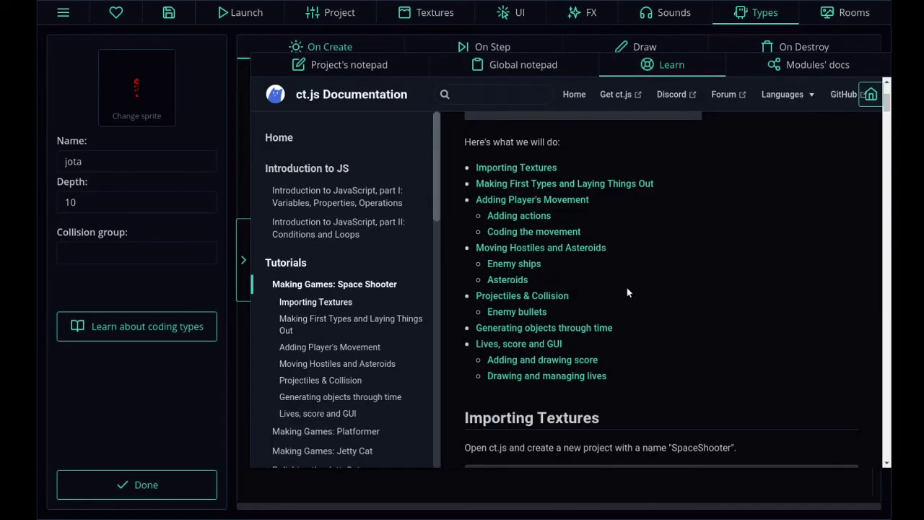
scroll(621, 260, down, 8)
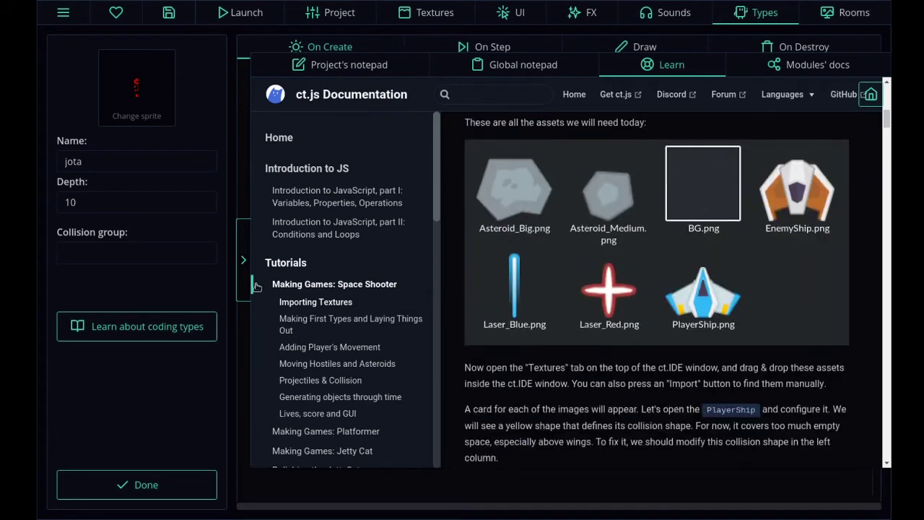
click(243, 266)
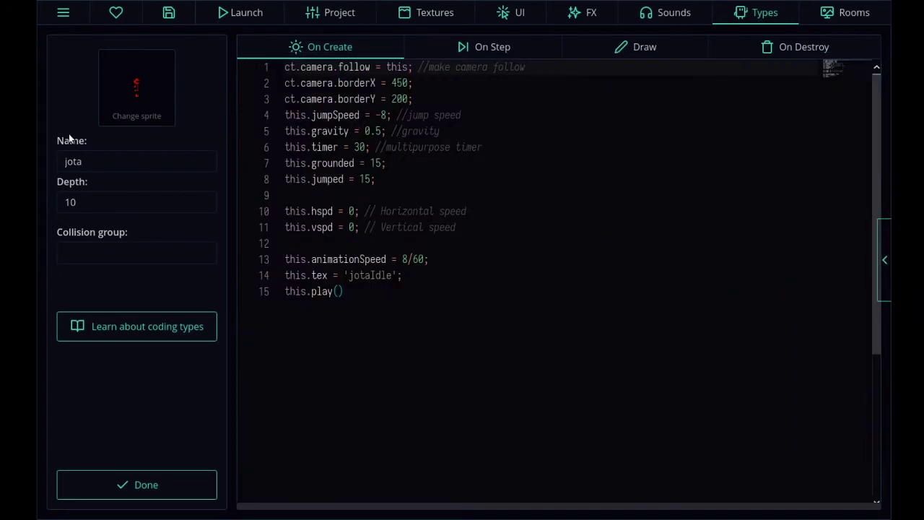
click(885, 260)
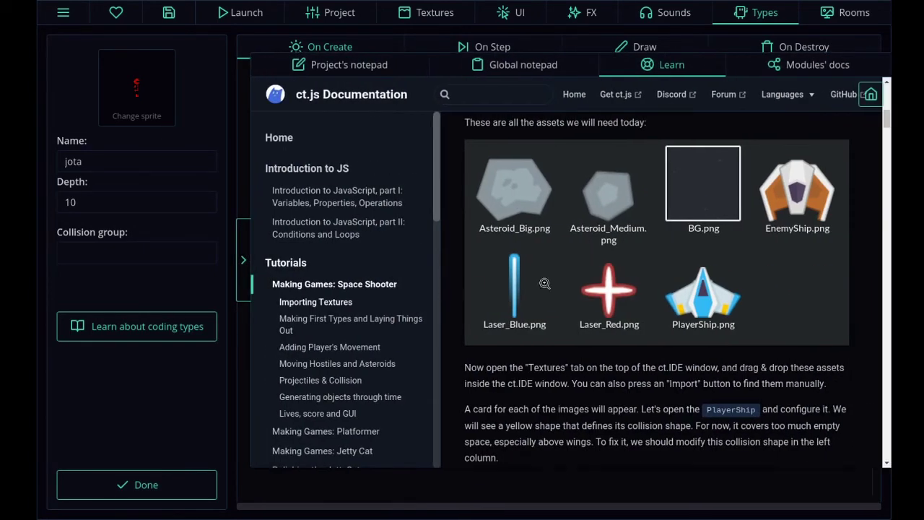
scroll(719, 284, down, 4)
scroll(719, 283, down, 7)
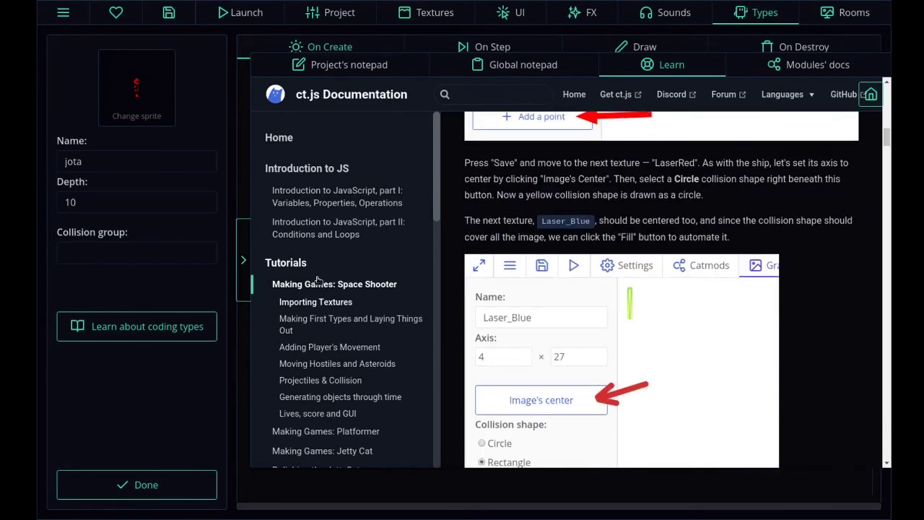
View the core library's ct.res and ct.styles reference pages, and briefly hide and reopen the documentation
scroll(318, 280, down, 4)
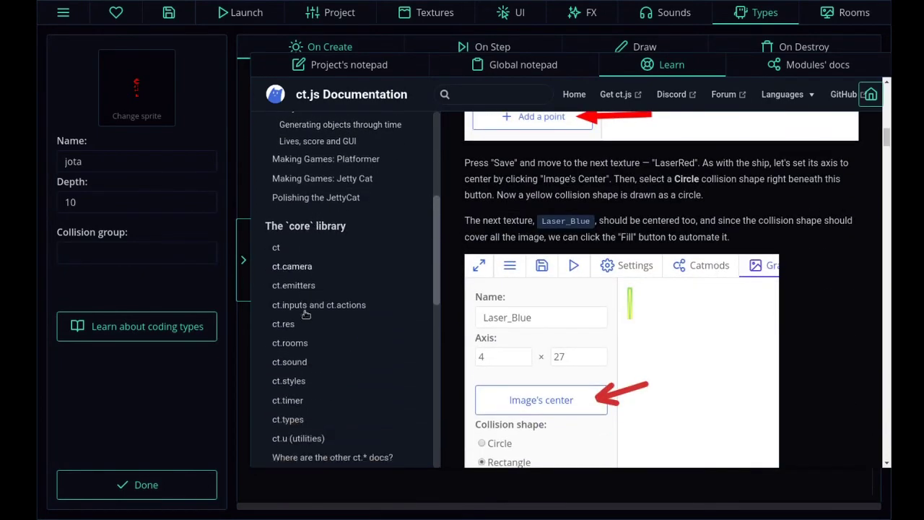
scroll(306, 314, down, 1)
click(297, 283)
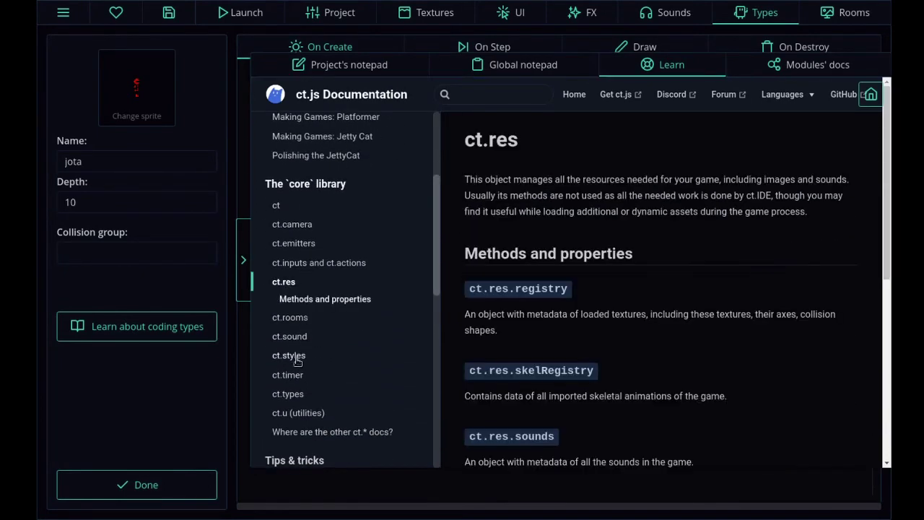
click(296, 358)
scroll(698, 364, down, 3)
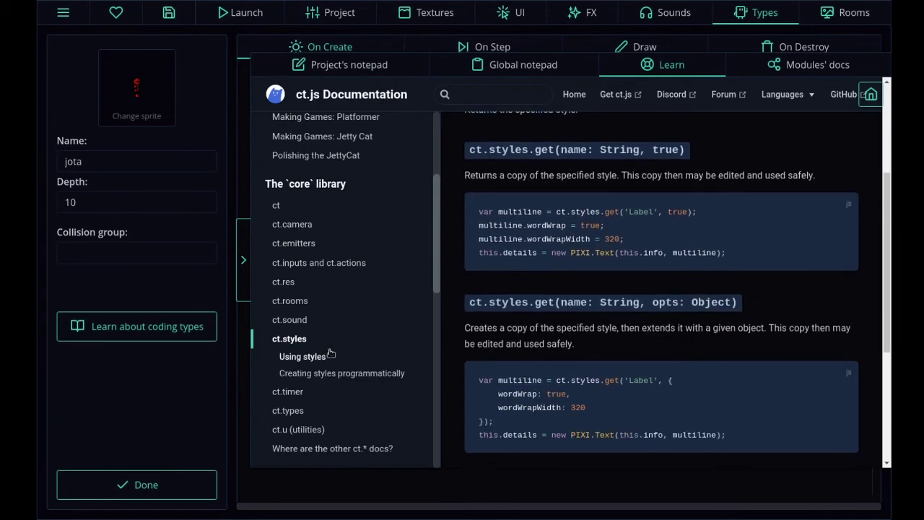
click(243, 260)
click(888, 277)
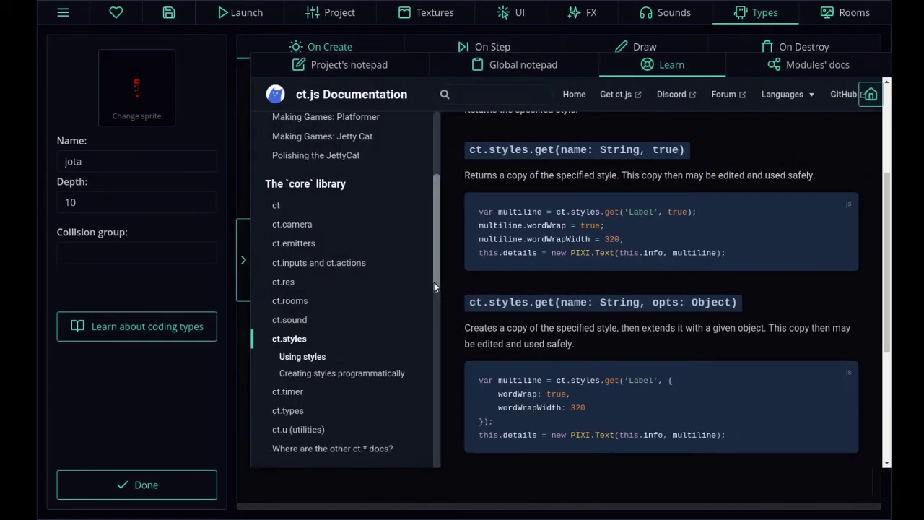
Open the modules' documentation and read through the Fit to Screen page
click(794, 65)
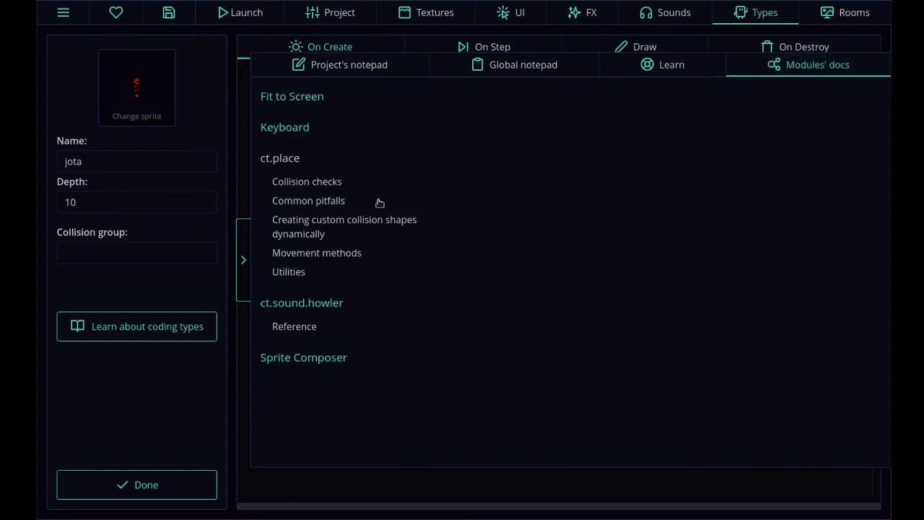
click(308, 99)
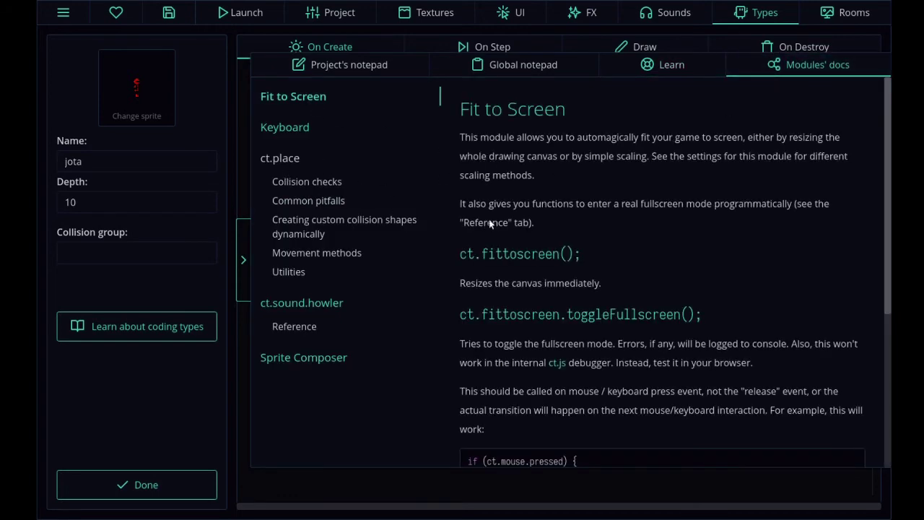
scroll(699, 291, down, 5)
scroll(699, 290, up, 5)
scroll(699, 290, down, 5)
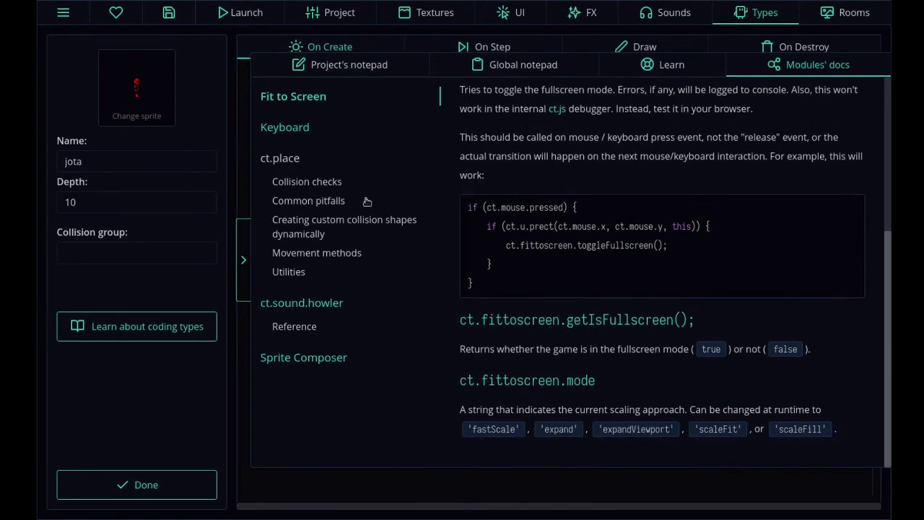
Read the ct.place module's Collision checks page, and close the documentation to return to the jota type's code
click(269, 159)
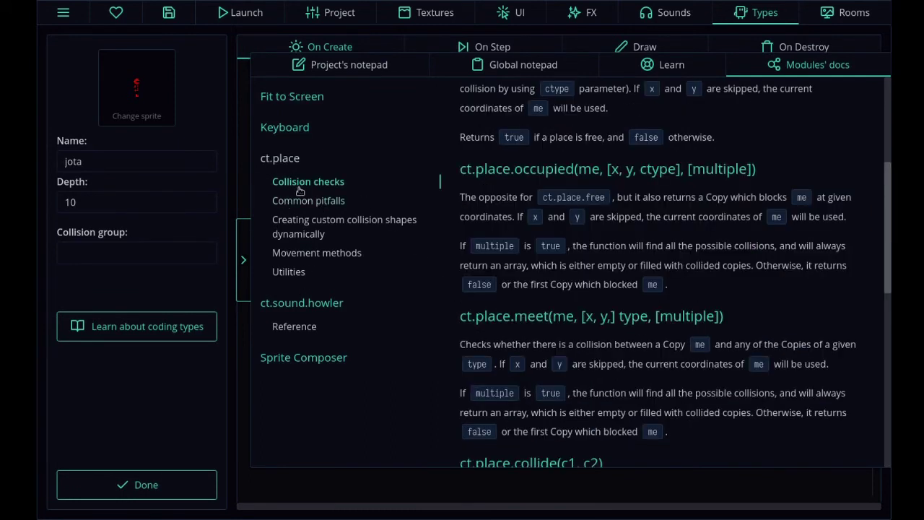
scroll(644, 264, up, 5)
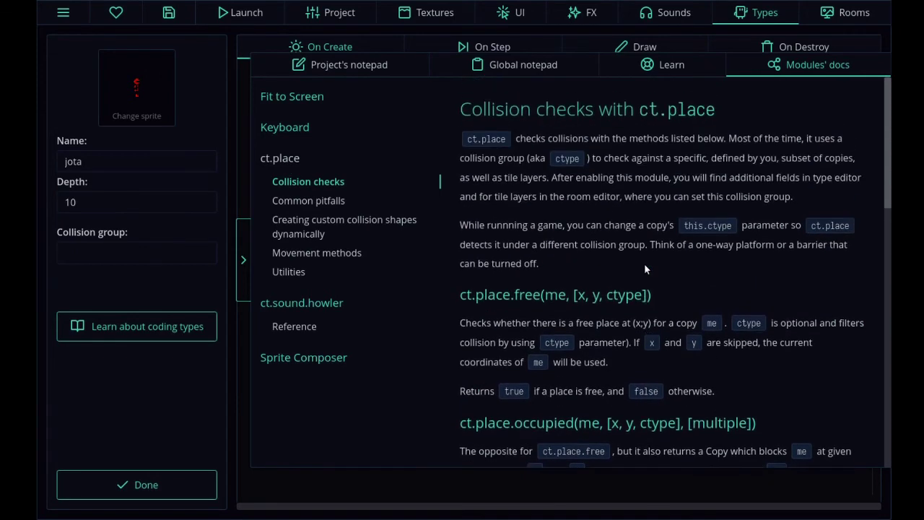
scroll(644, 262, down, 6)
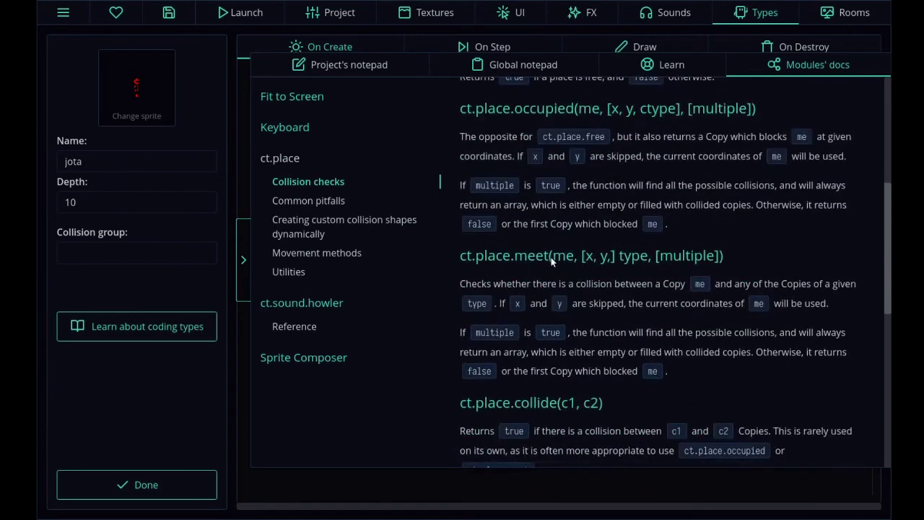
scroll(551, 260, down, 3)
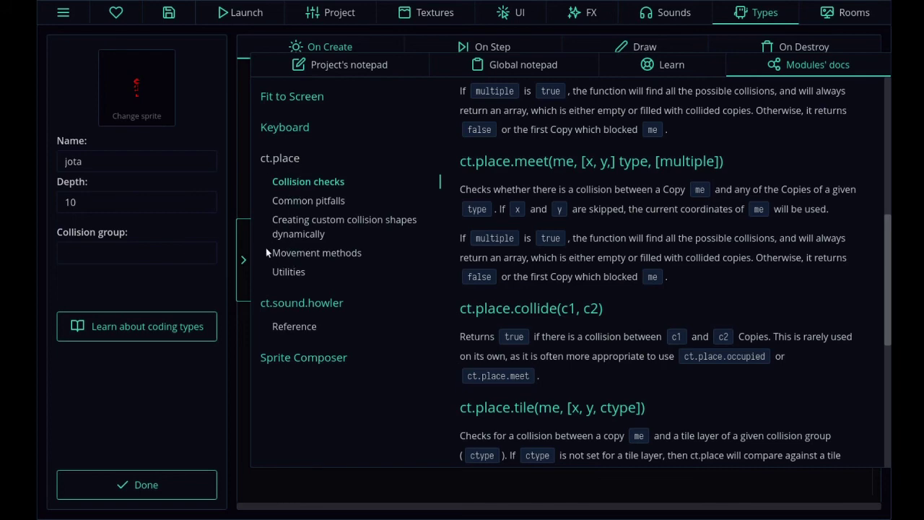
click(243, 259)
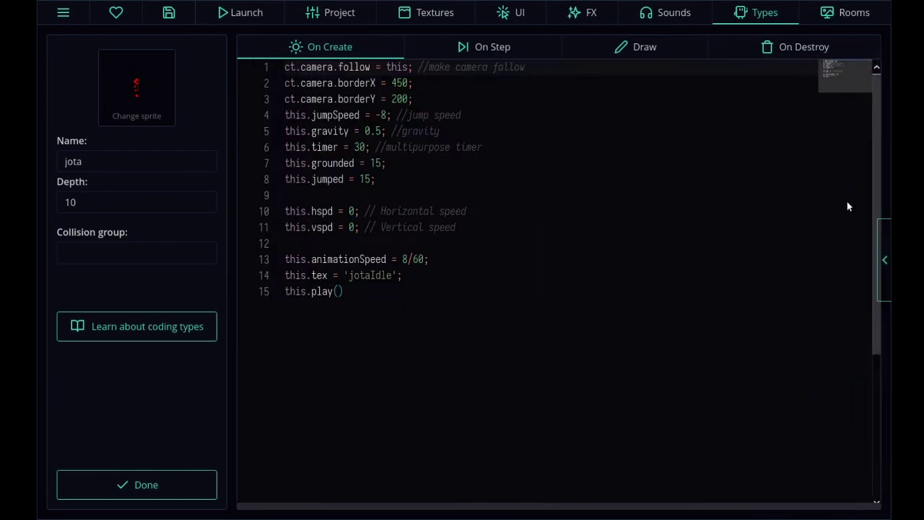